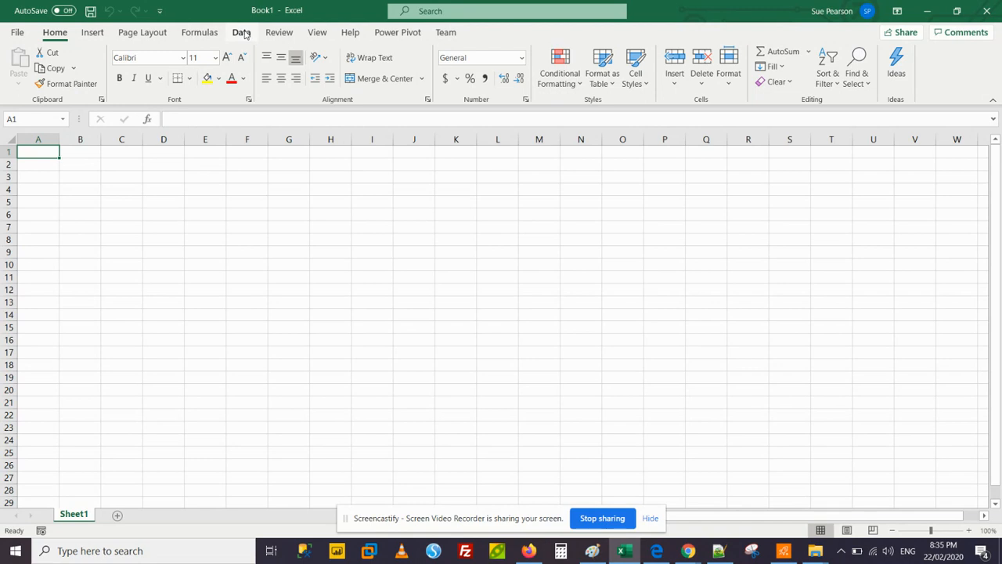
# Import the workbook AdventureWorksDW2012.xlsx from the Excel_video folder on the Desktop as a data source
pyautogui.click(346, 524)
pyautogui.click(244, 36)
pyautogui.click(249, 34)
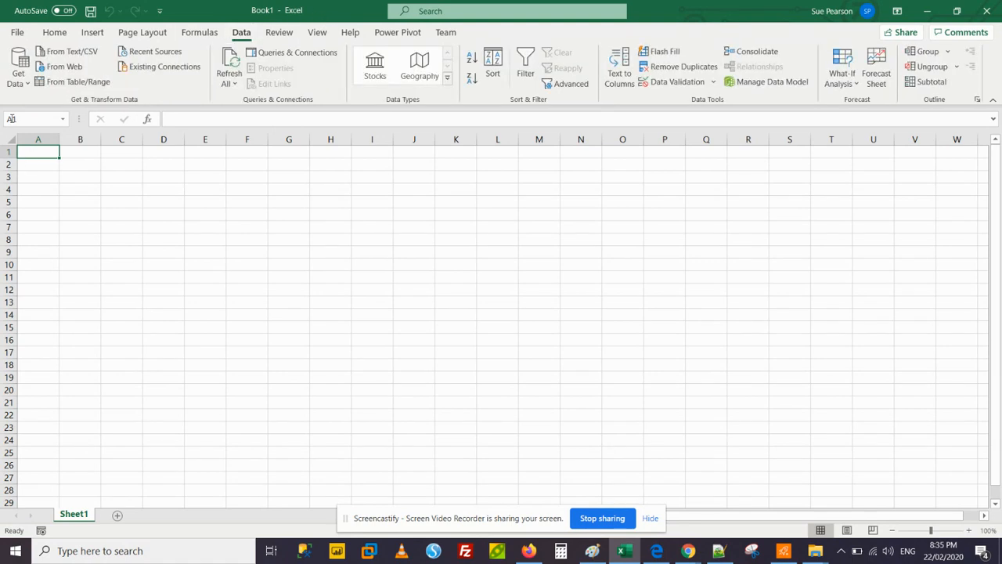
pyautogui.click(11, 82)
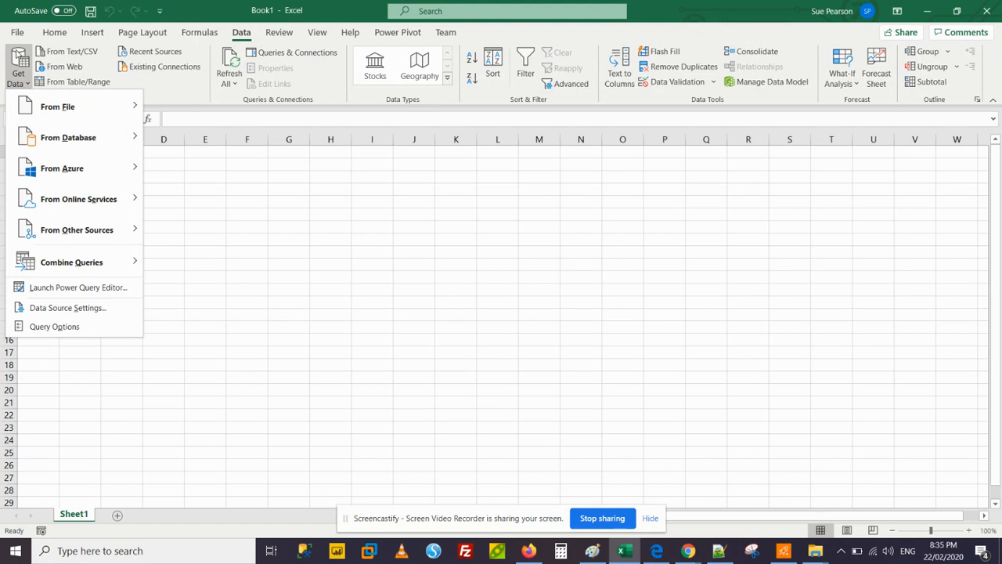
pyautogui.moveTo(20, 101)
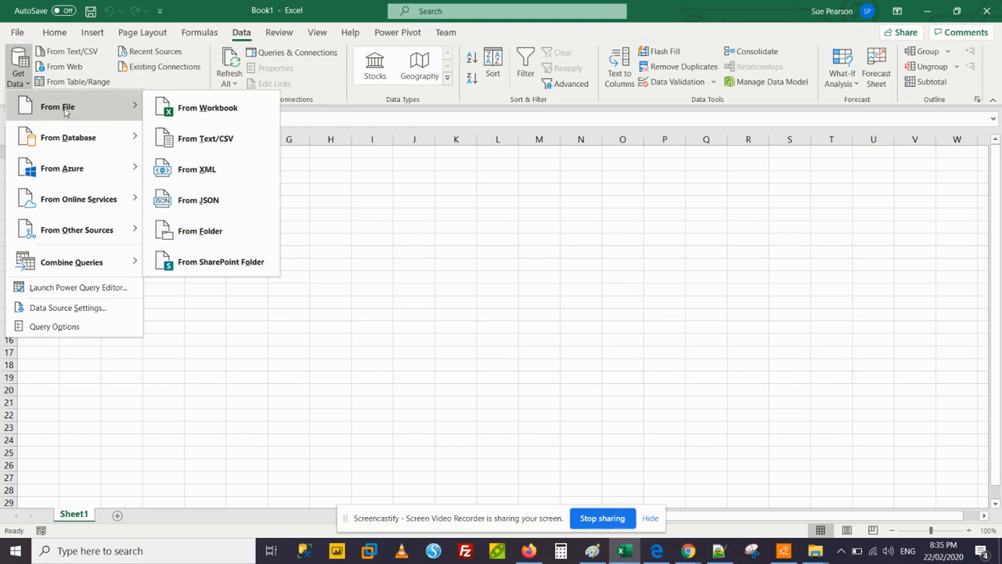
pyautogui.click(203, 111)
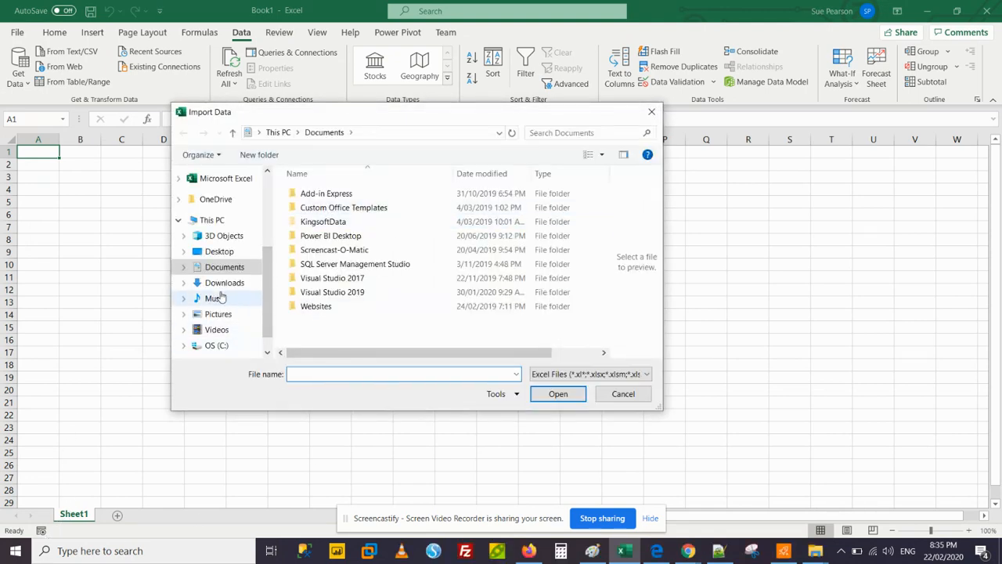
pyautogui.click(219, 251)
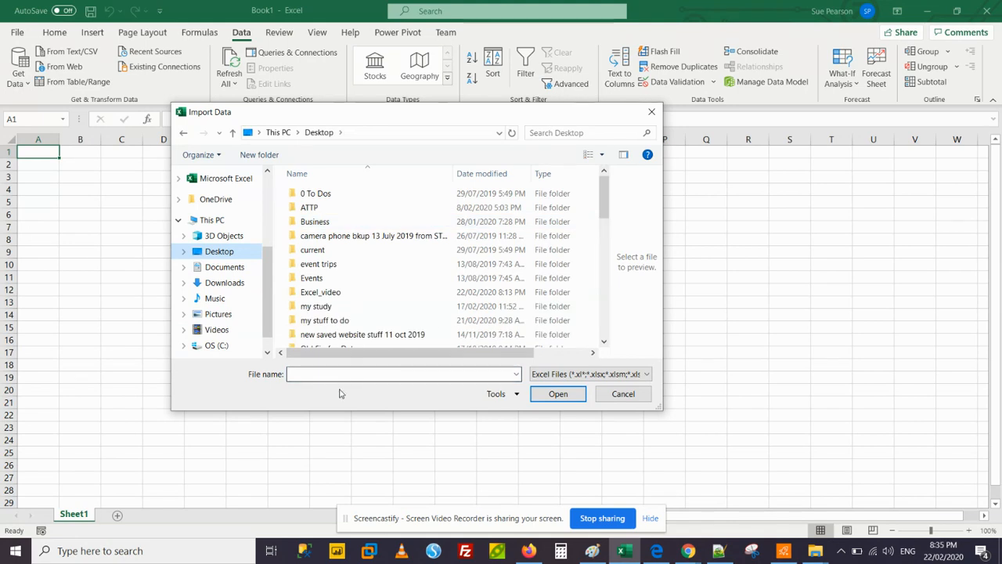
pyautogui.write('exc')
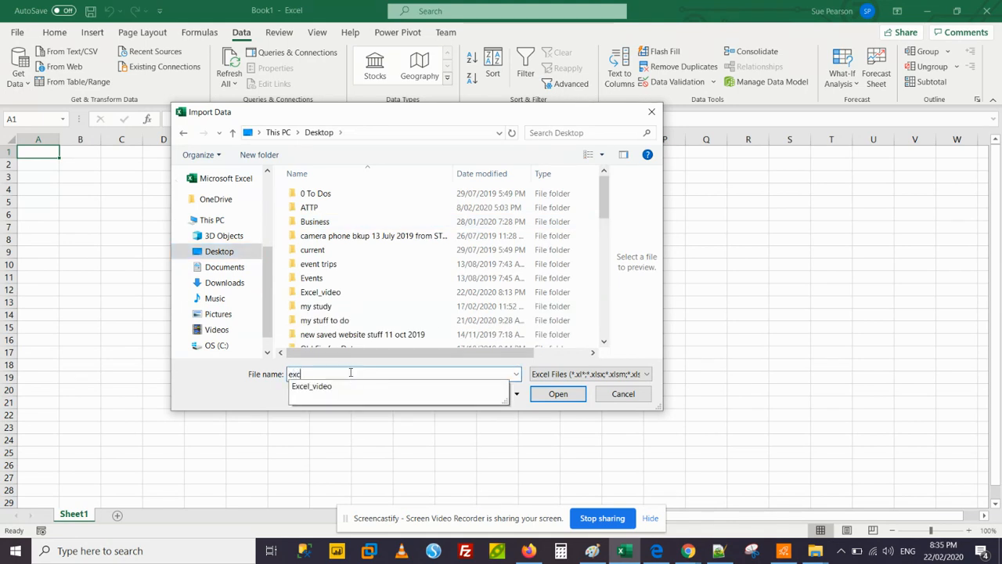
pyautogui.click(558, 395)
pyautogui.click(559, 397)
pyautogui.click(353, 196)
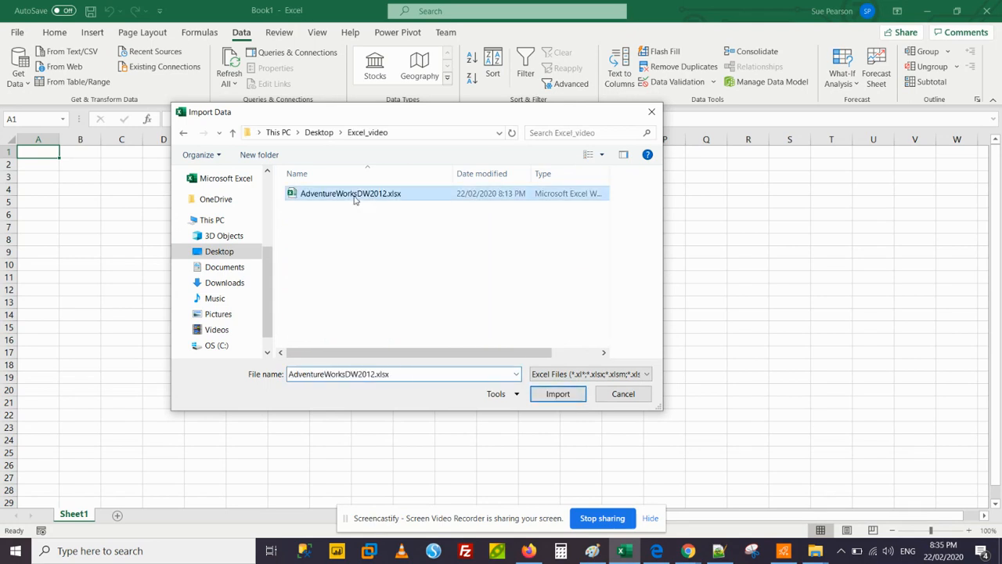
pyautogui.click(556, 394)
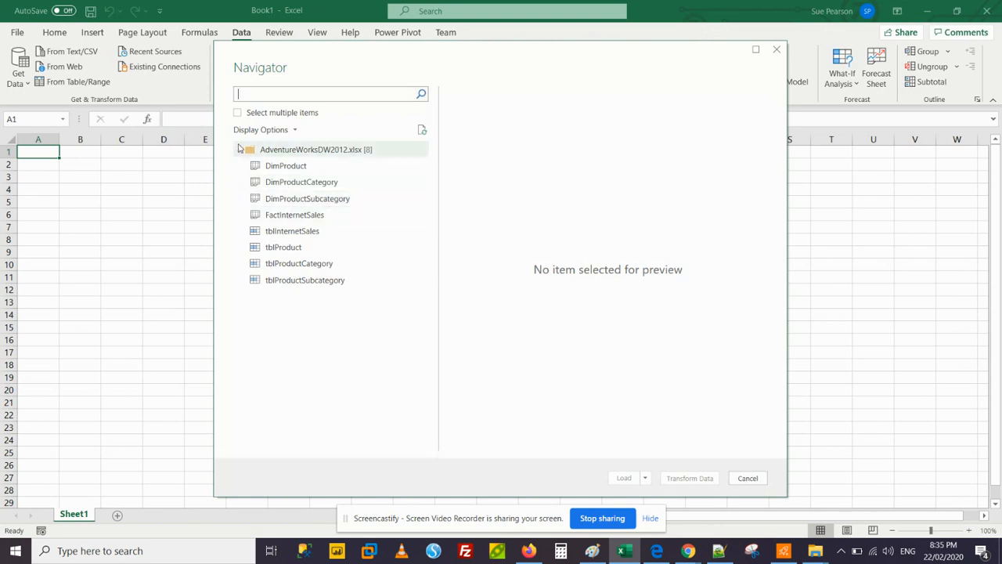
# Select the tables tblProductSubcategory, tblProductCategory, tblProduct and tblInternetSales together and load them into the workbook
pyautogui.click(238, 114)
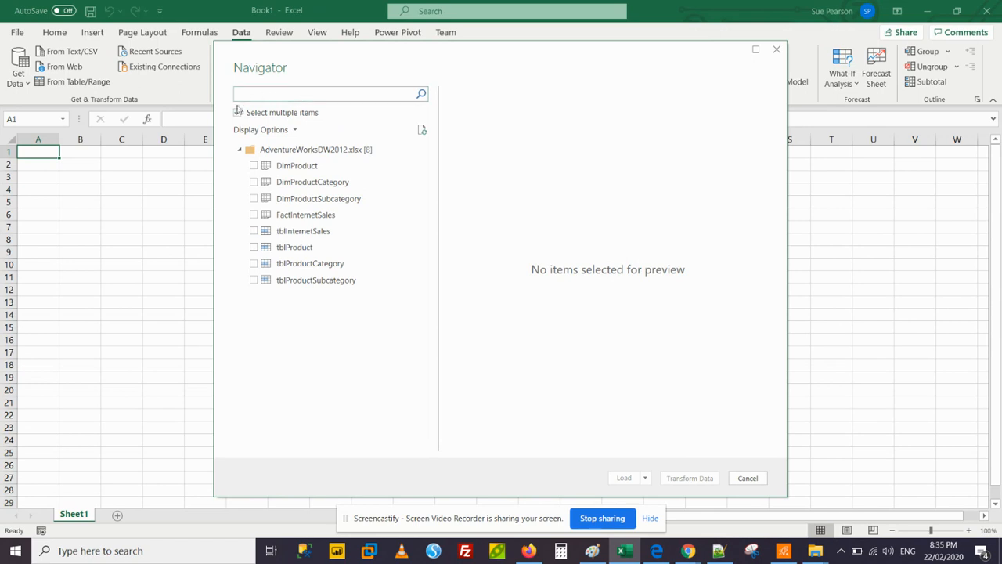
pyautogui.click(253, 279)
pyautogui.click(259, 252)
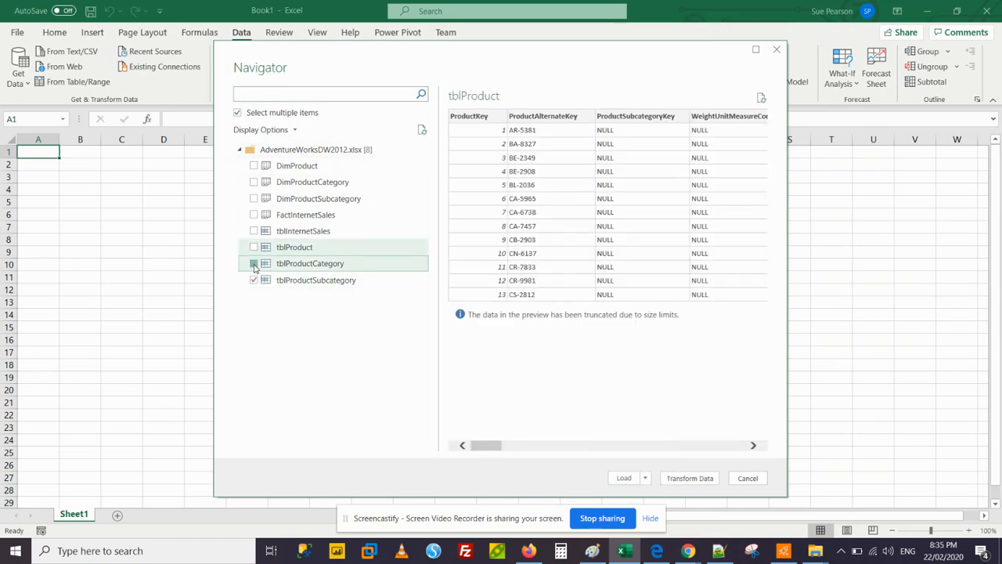
pyautogui.click(253, 263)
pyautogui.click(254, 246)
pyautogui.click(254, 232)
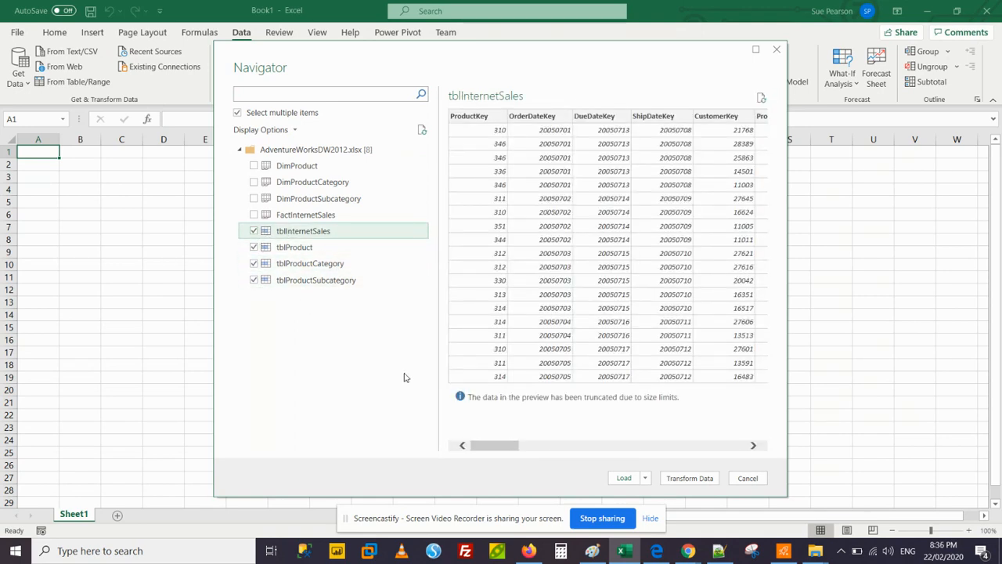
pyautogui.click(623, 479)
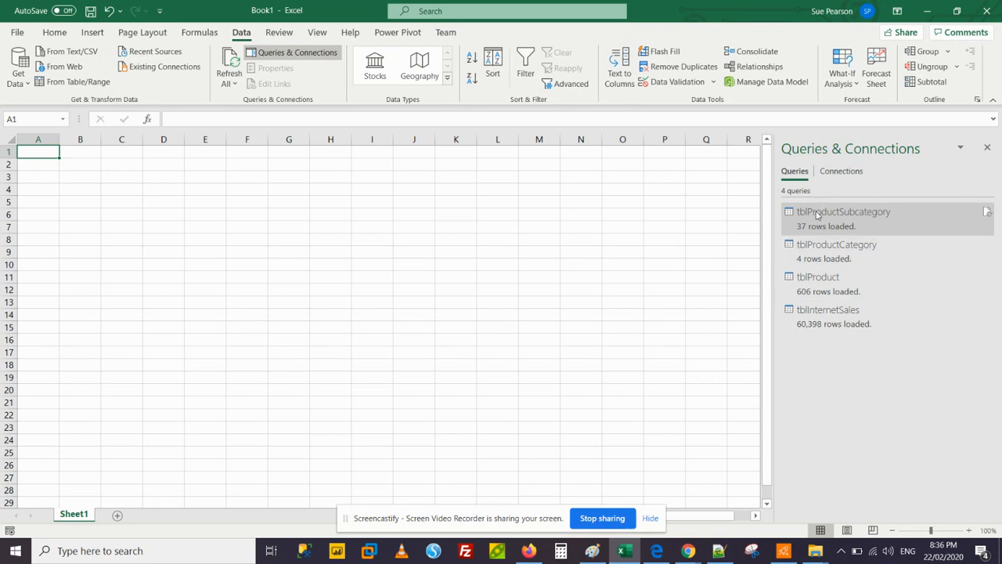
# Insert a PivotTable based on the workbook's Data Model, placed in the existing worksheet at Sheet1!$A$1
pyautogui.moveTo(816, 216)
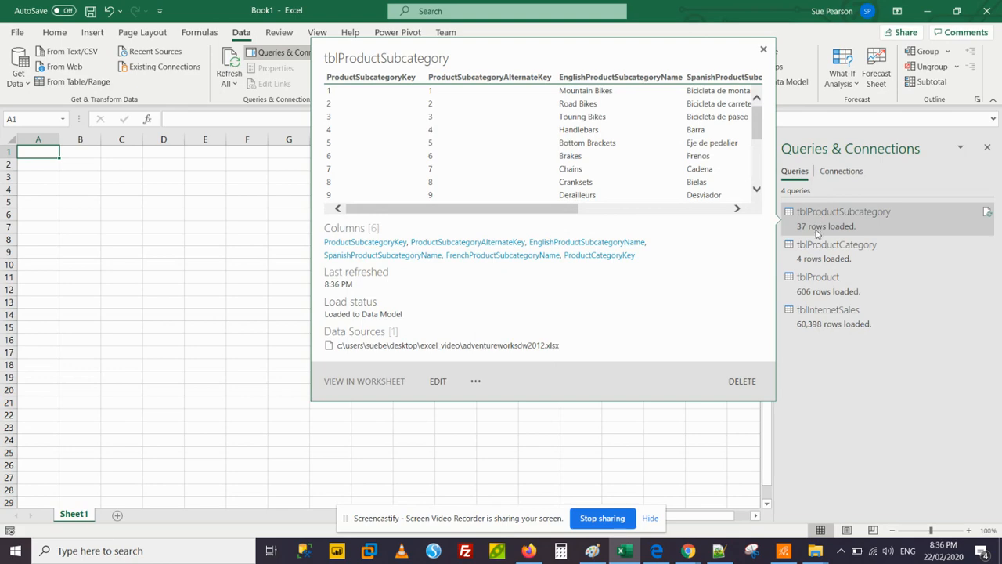
pyautogui.moveTo(818, 247)
pyautogui.moveTo(820, 281)
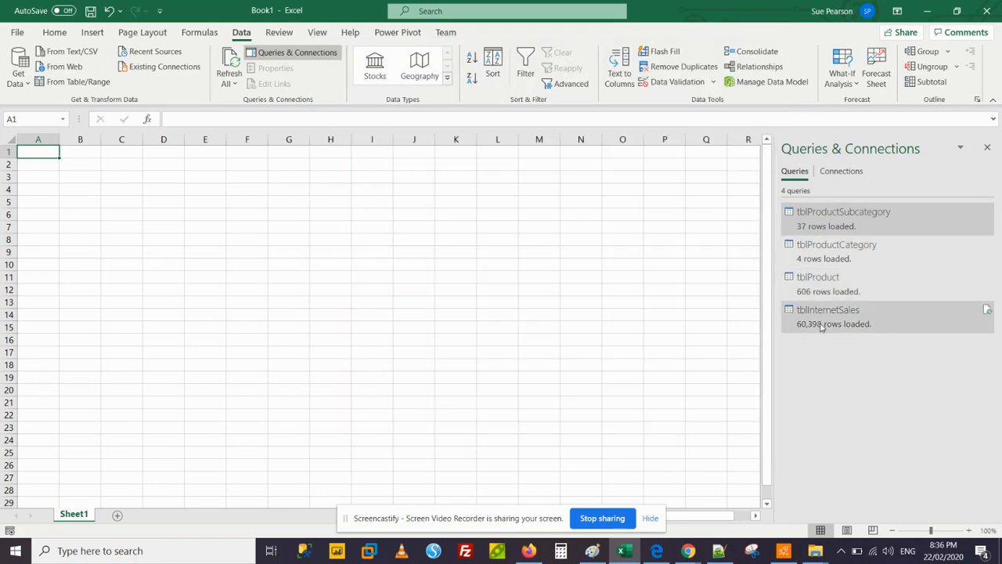
pyautogui.moveTo(820, 327)
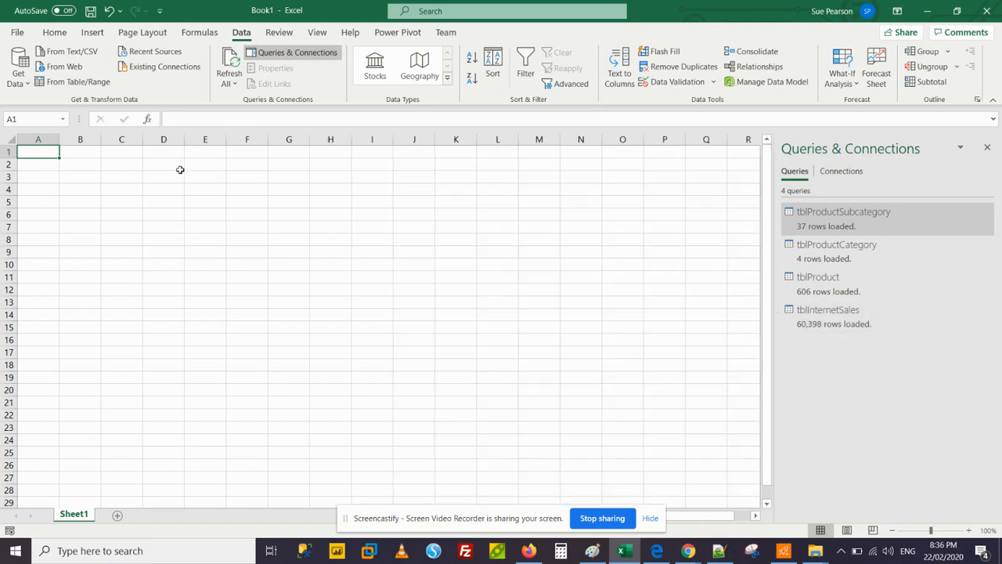
pyautogui.click(91, 33)
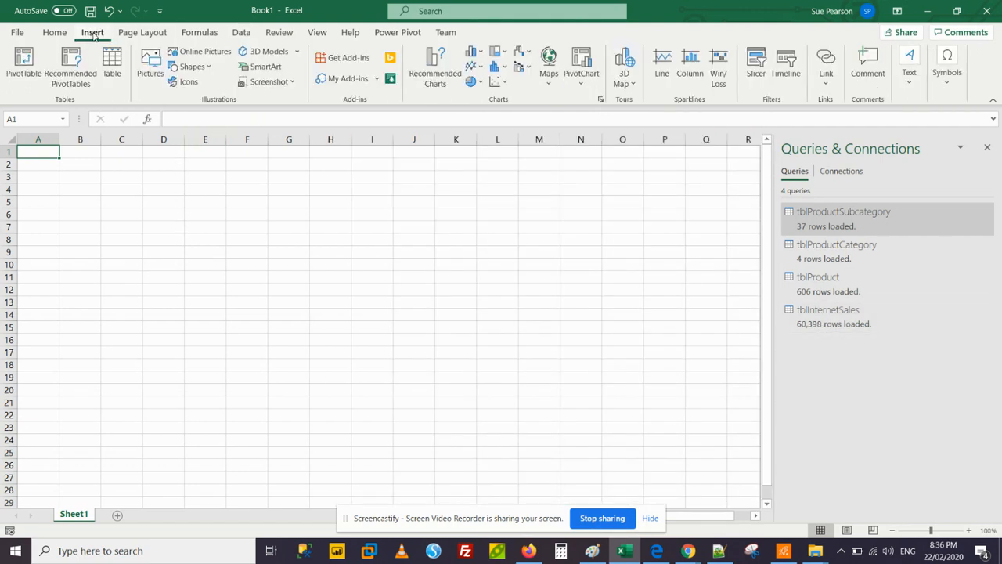
pyautogui.click(27, 59)
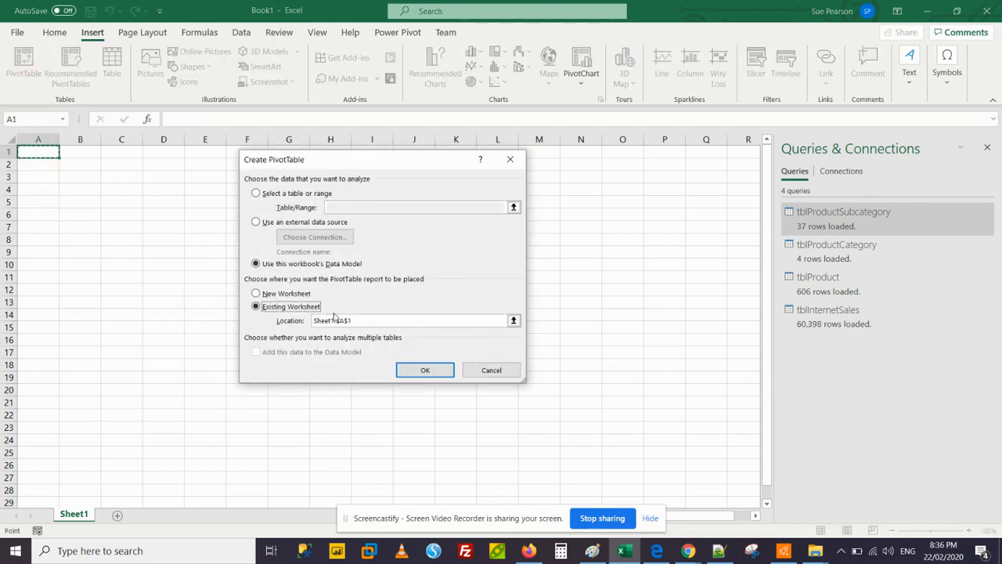
pyautogui.click(286, 295)
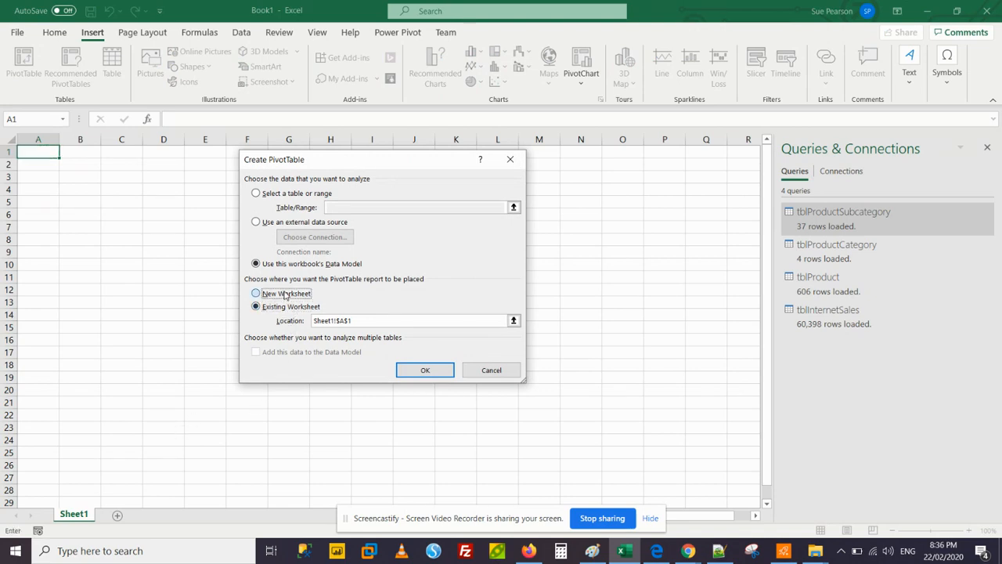
pyautogui.click(286, 306)
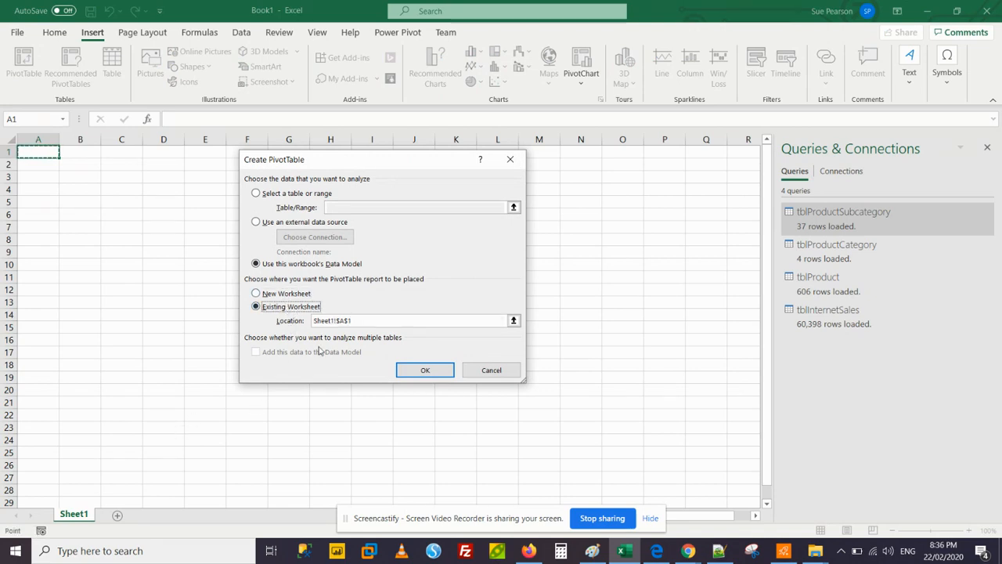
pyautogui.click(426, 371)
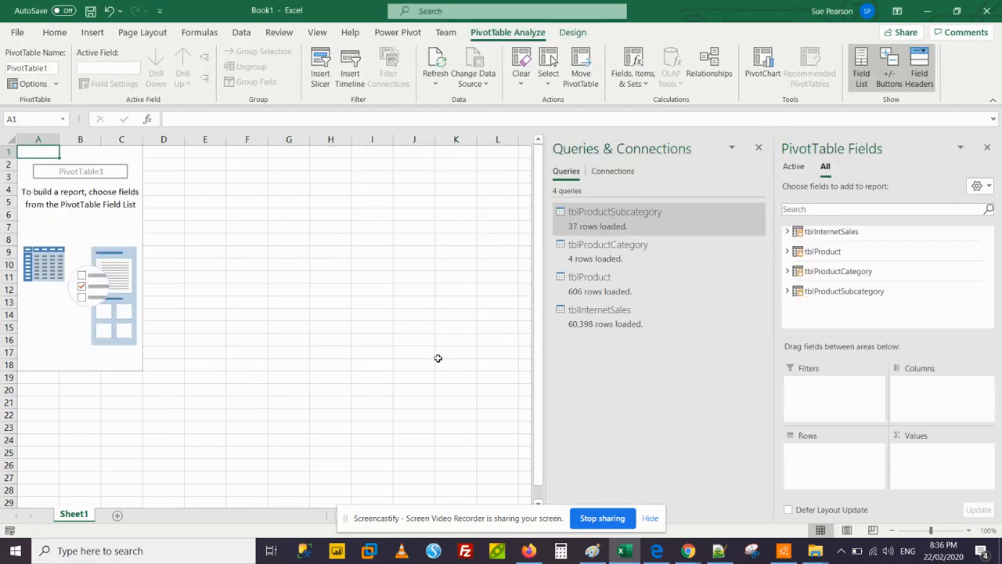
# Close the Queries & Connections pane and select a cell inside the empty PivotTable to bring up its fields
pyautogui.click(757, 149)
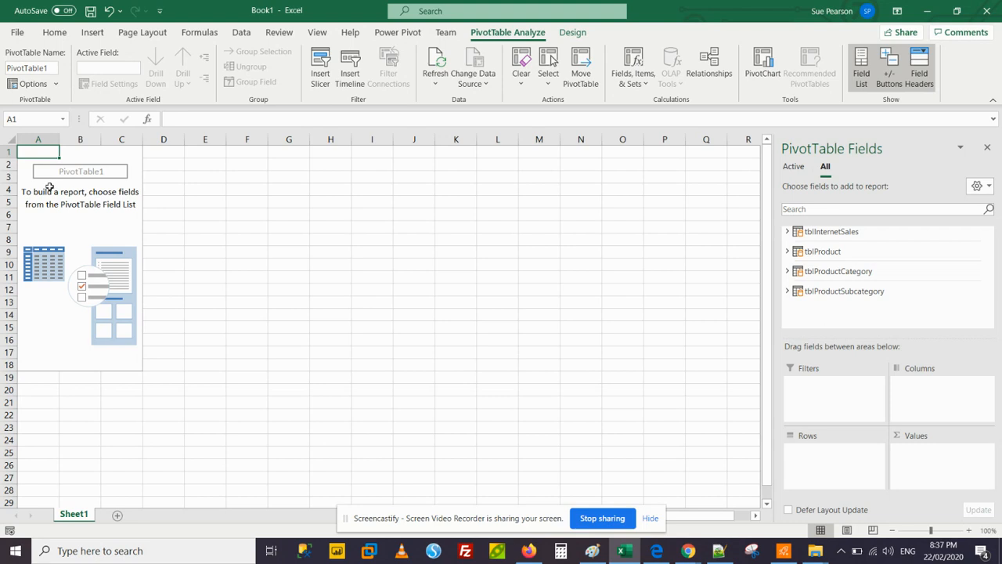
pyautogui.click(167, 153)
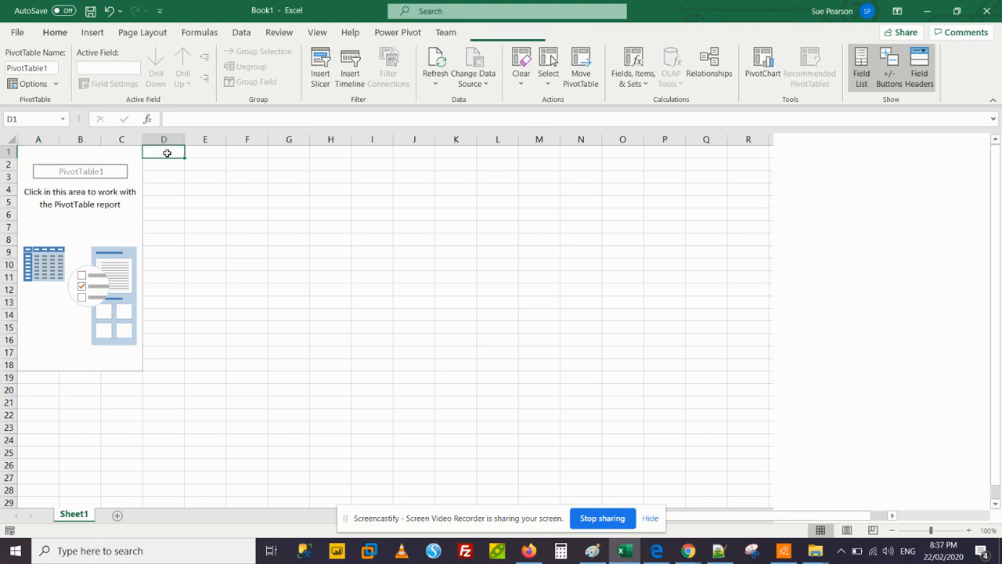
pyautogui.click(93, 155)
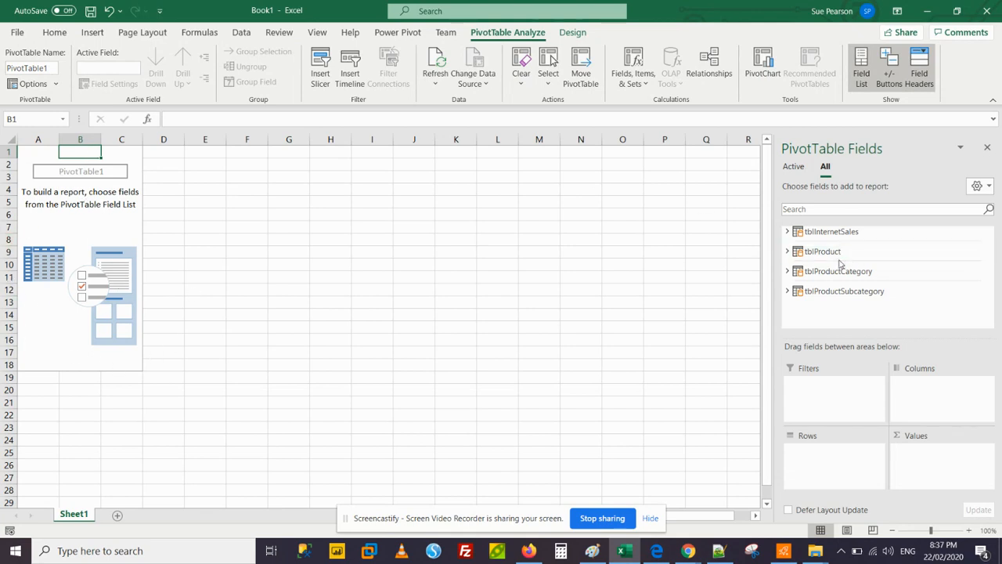
# Add the SalesAmount field of tblInternetSales to the PivotTable's values
pyautogui.click(787, 232)
pyautogui.scroll(-2, 834, 254)
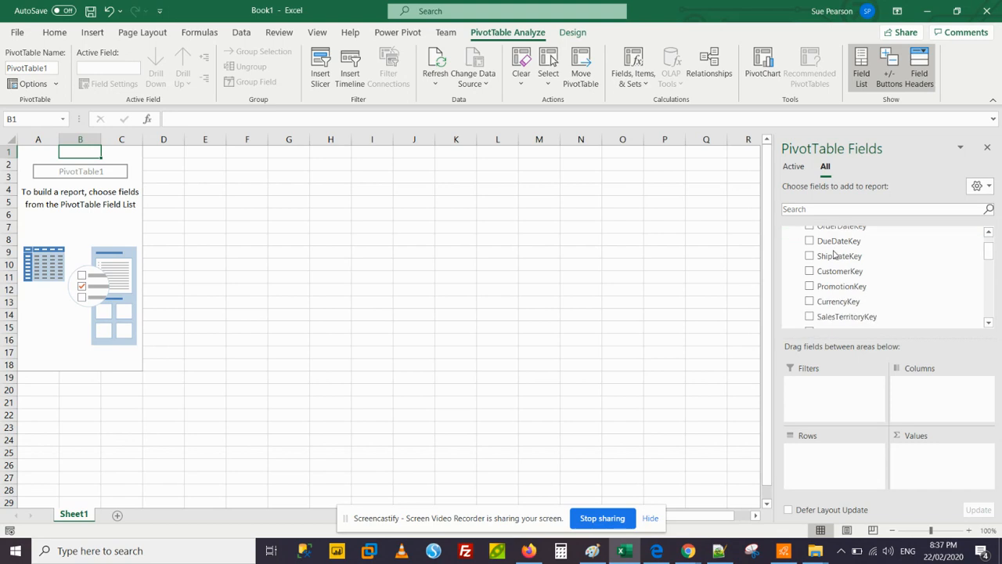
pyautogui.scroll(-4, 835, 258)
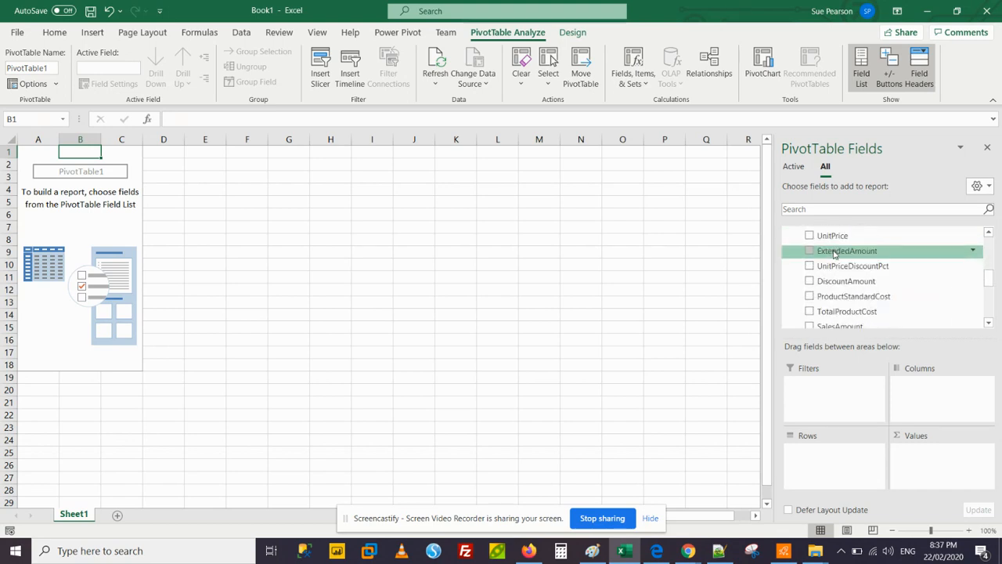
pyautogui.scroll(-2, 841, 269)
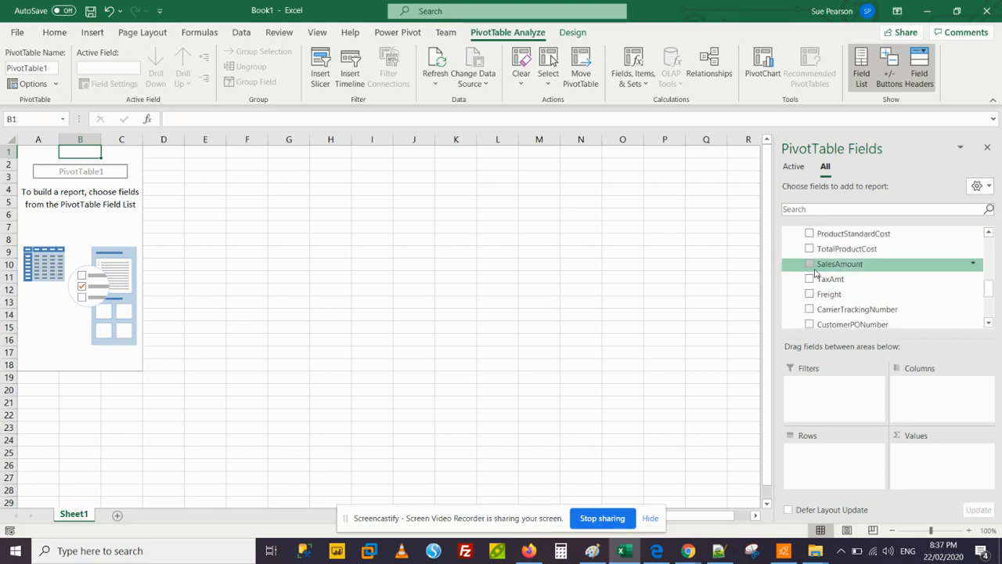
pyautogui.click(809, 265)
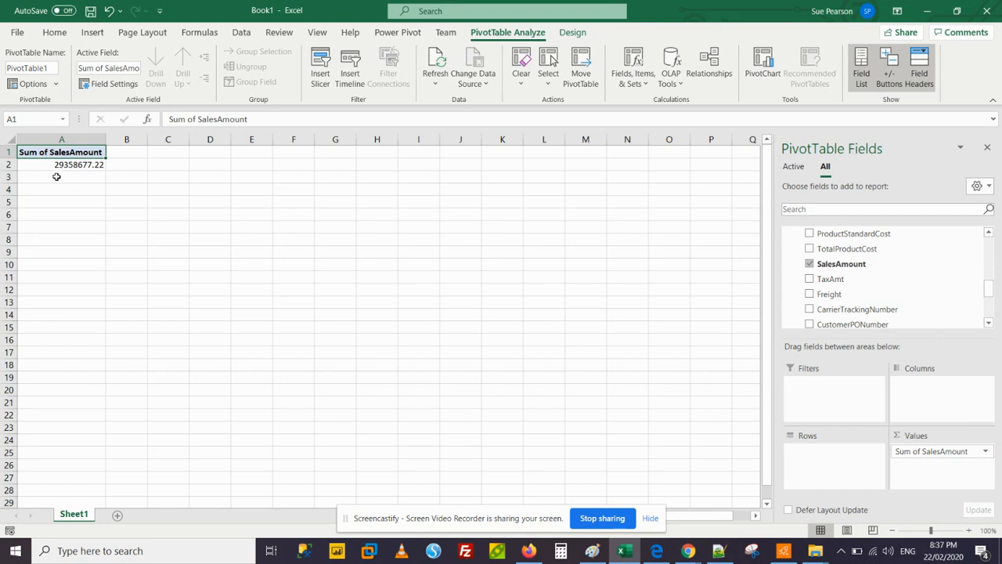
# Open the value field settings for Sum of SalesAmount, review the available calculation types and leave Sum selected
pyautogui.click(986, 451)
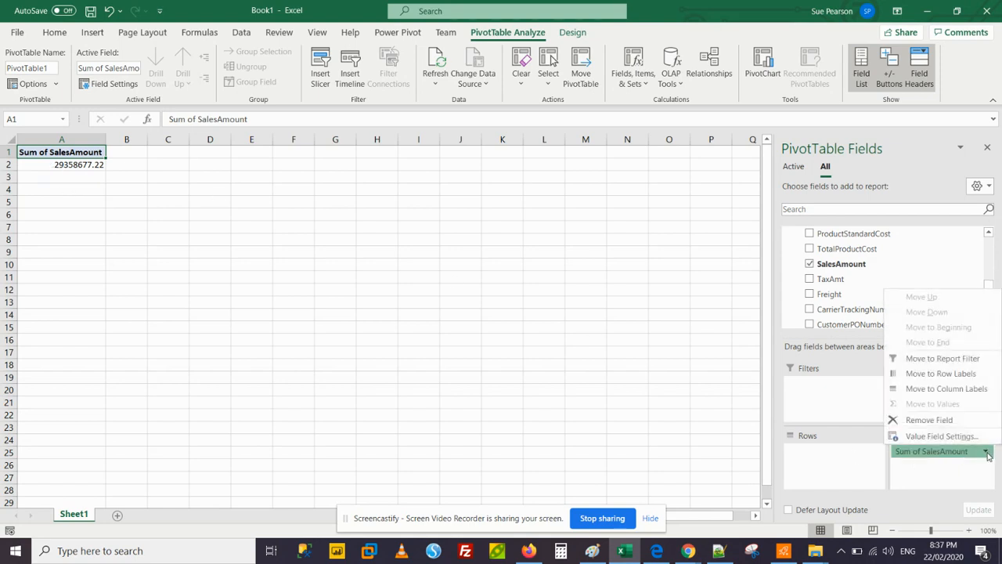
pyautogui.click(938, 436)
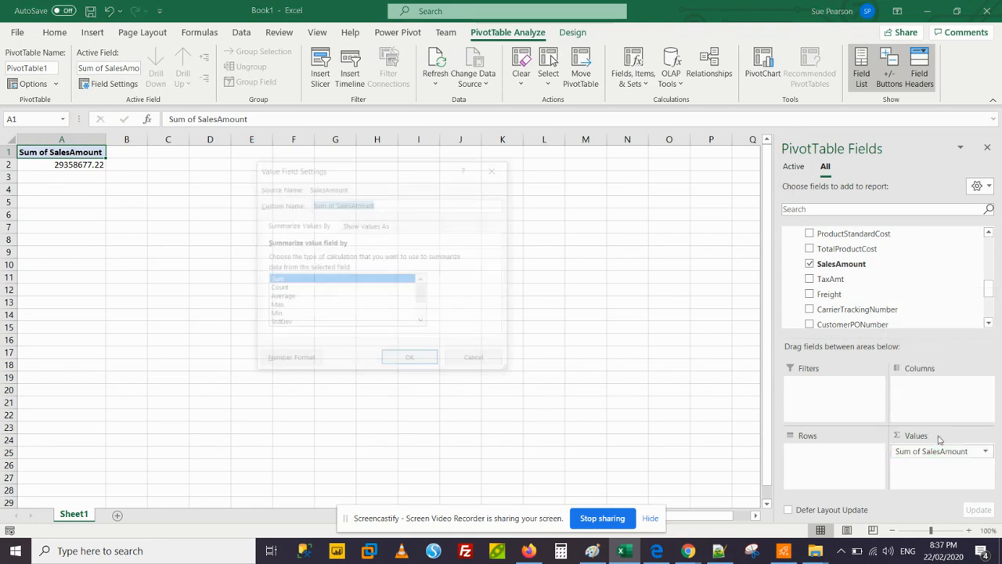
pyautogui.click(277, 288)
pyautogui.click(280, 306)
pyautogui.click(282, 315)
pyautogui.click(283, 324)
pyautogui.click(281, 306)
pyautogui.click(278, 289)
pyautogui.click(274, 280)
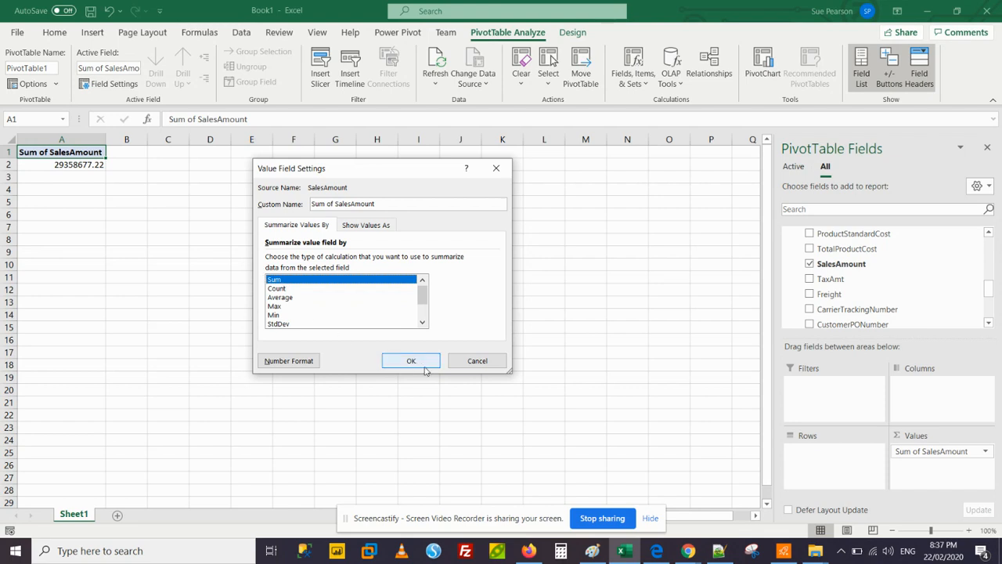
# Format Sum of SalesAmount as Number with 0 decimal places and a thousands separator, and apply the field settings
pyautogui.click(289, 361)
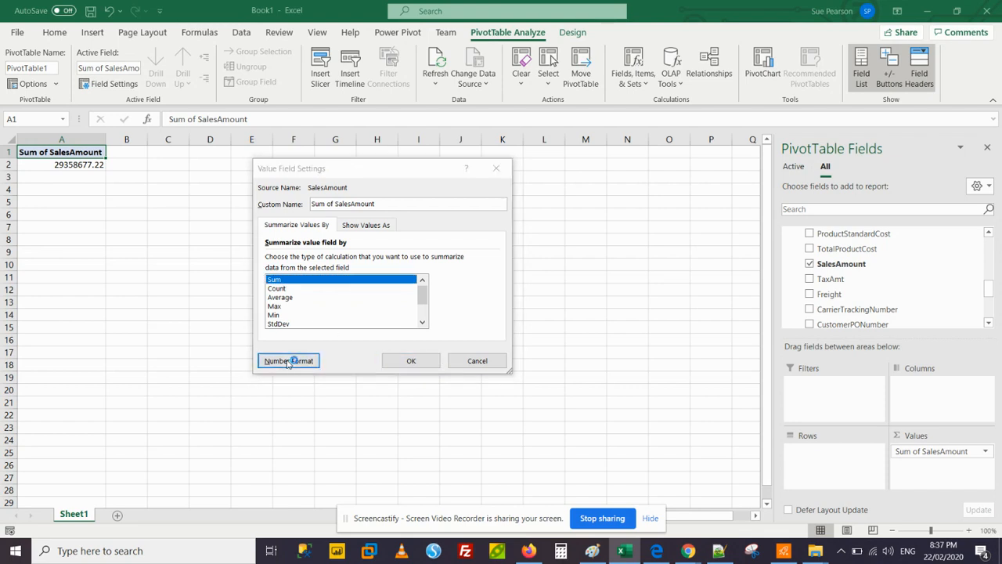
pyautogui.click(234, 174)
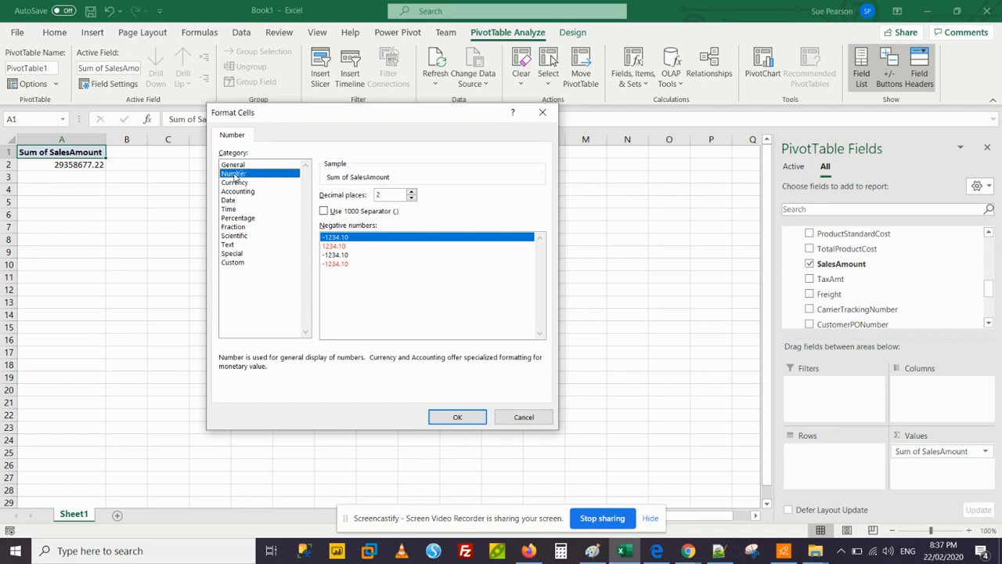
pyautogui.click(411, 198)
pyautogui.click(412, 198)
pyautogui.click(325, 211)
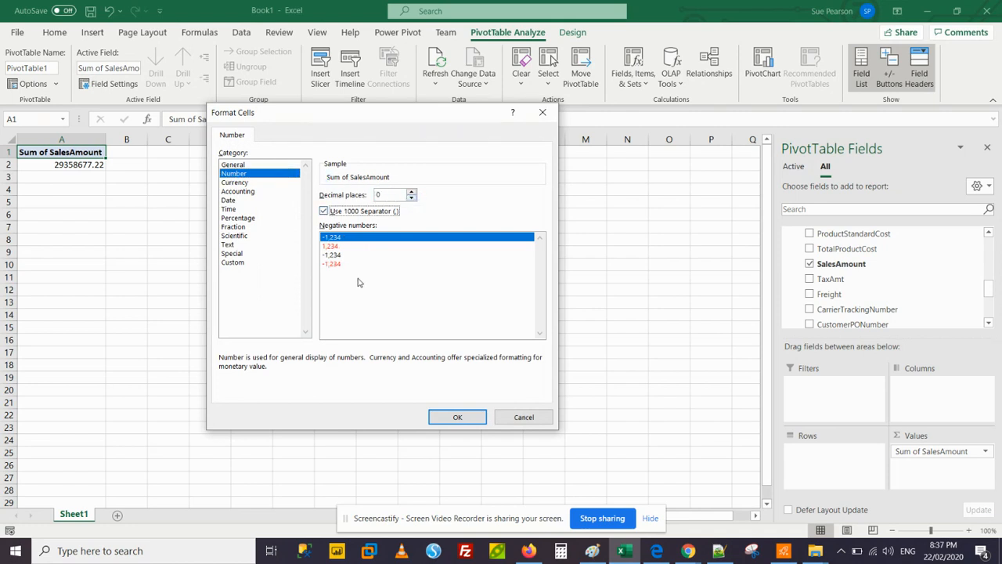
pyautogui.click(438, 418)
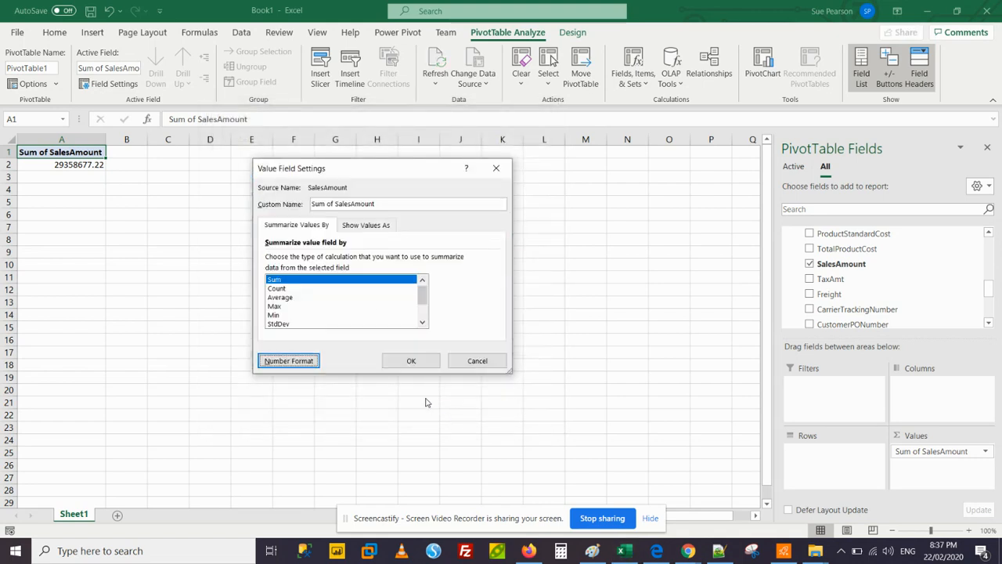
pyautogui.click(410, 360)
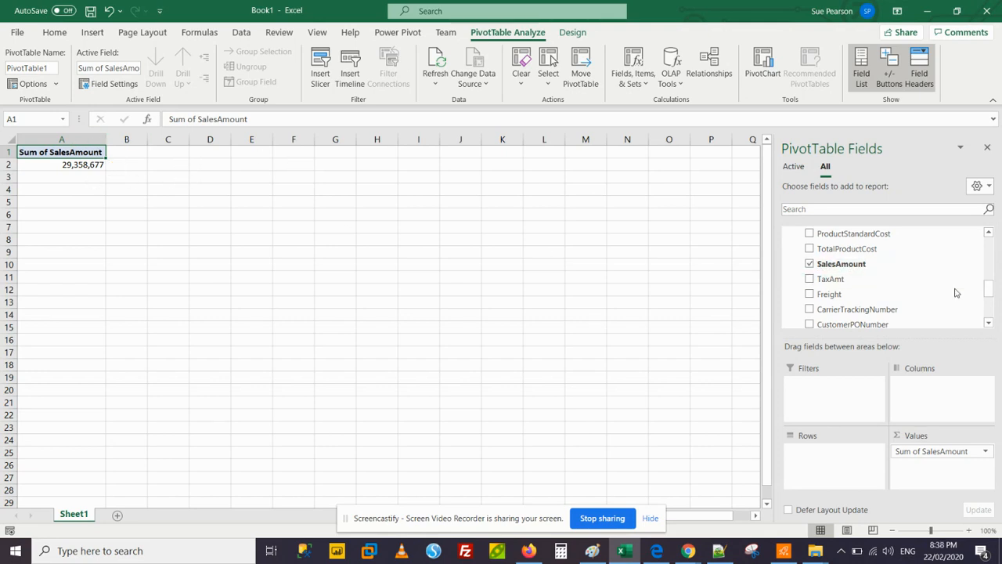
# Add EnglishProductCategoryName from tblProductCategory to the PivotTable's rows and dismiss the table relationships notice
pyautogui.scroll(1, 988, 279)
pyautogui.scroll(5, 988, 280)
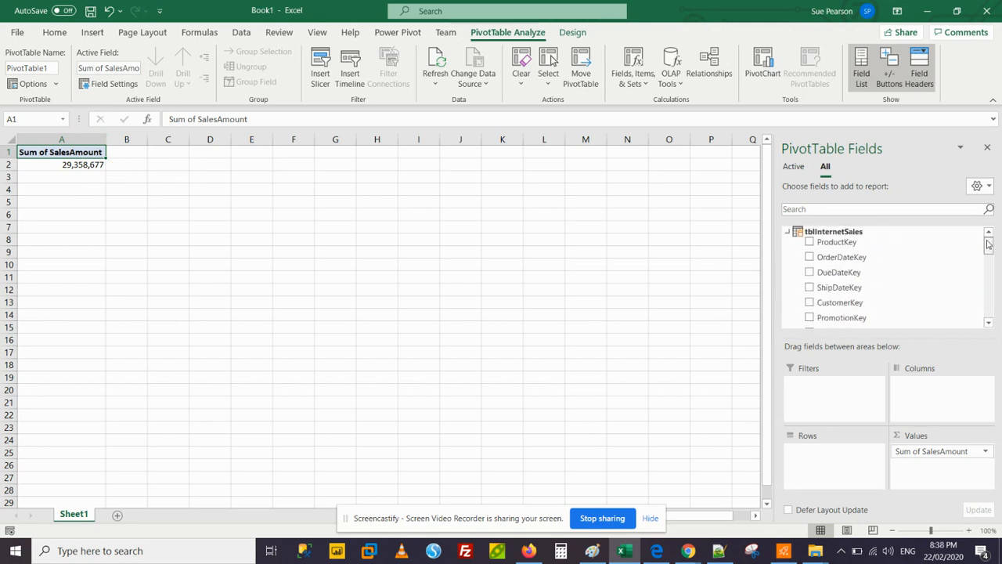
pyautogui.click(788, 232)
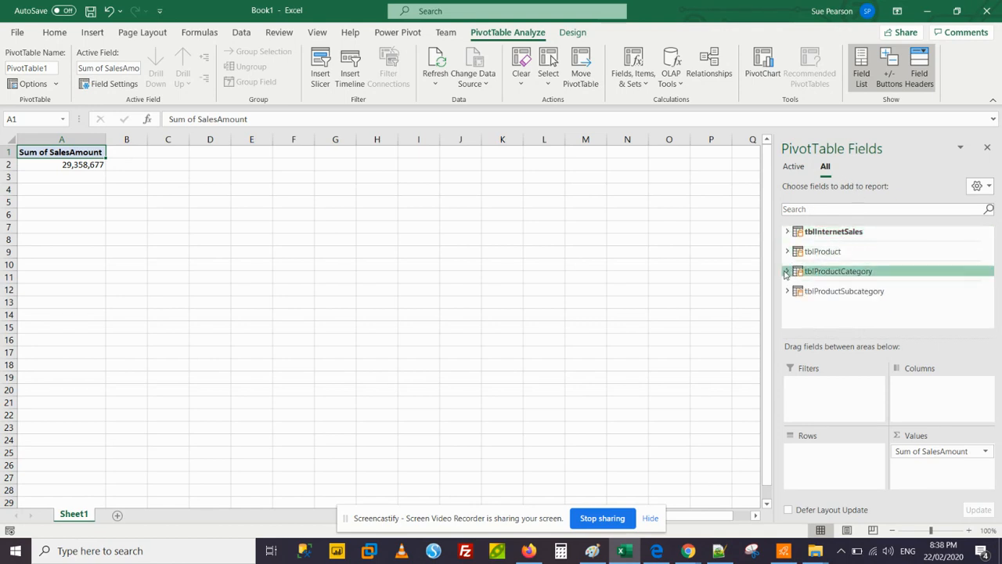
pyautogui.click(787, 271)
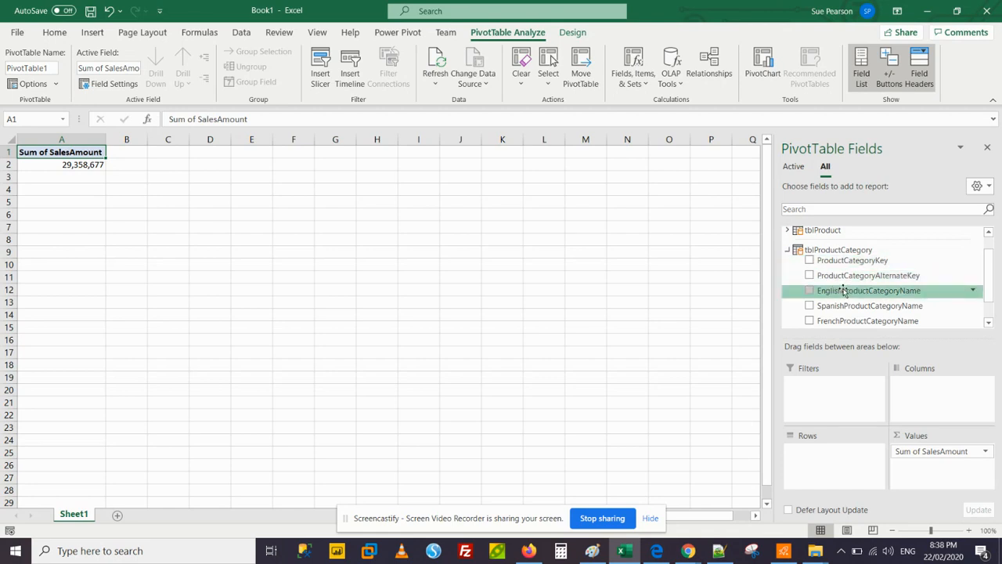
pyautogui.moveTo(843, 290); pyautogui.dragTo(840, 456)
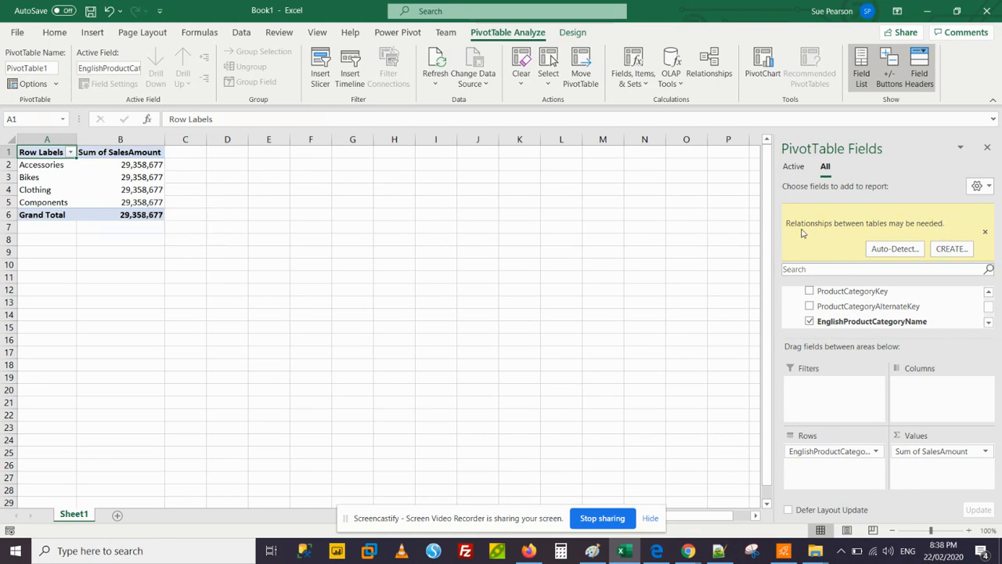
pyautogui.click(985, 232)
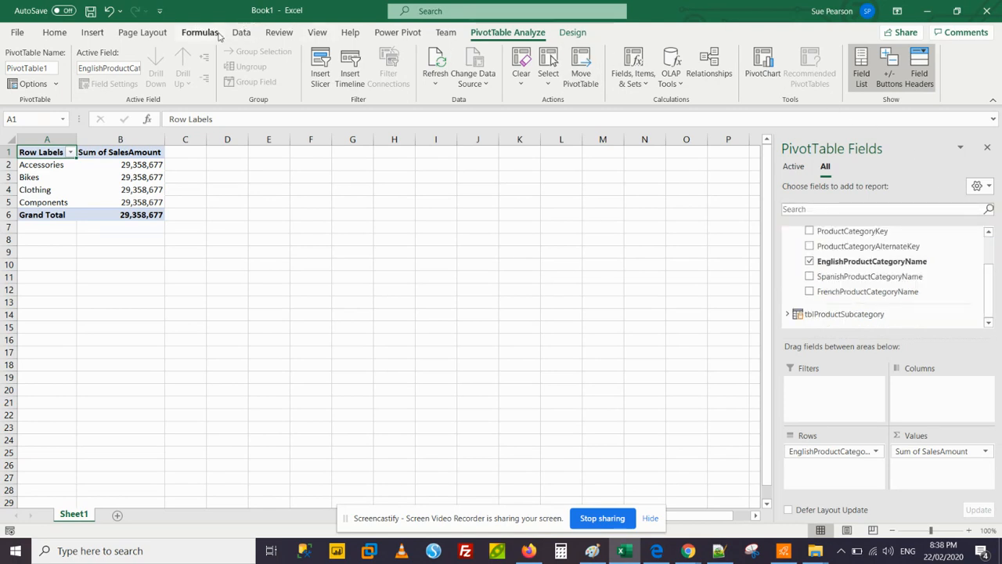
# Open the data model in the Power Pivot window and show its tables in Diagram View
pyautogui.click(390, 35)
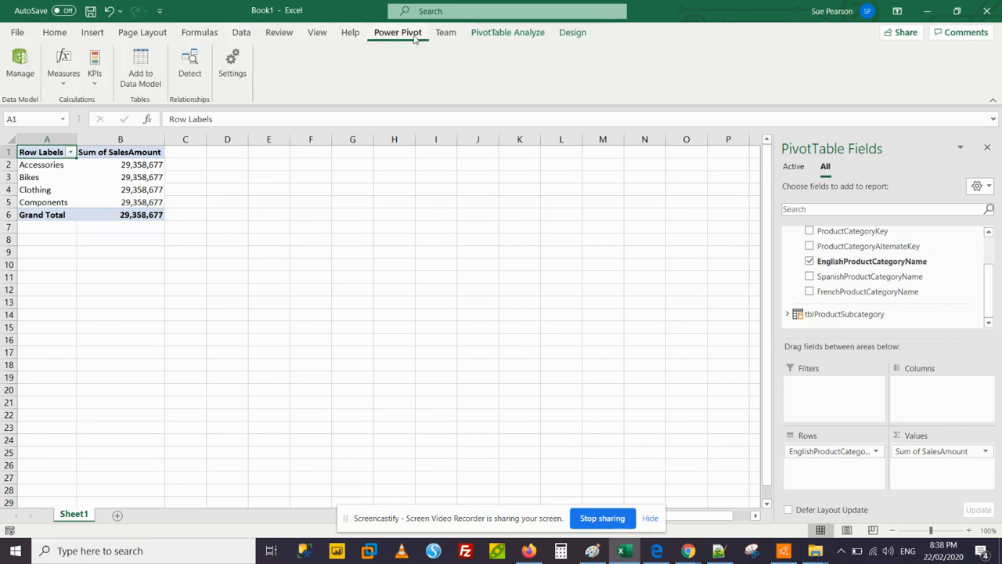
pyautogui.click(20, 58)
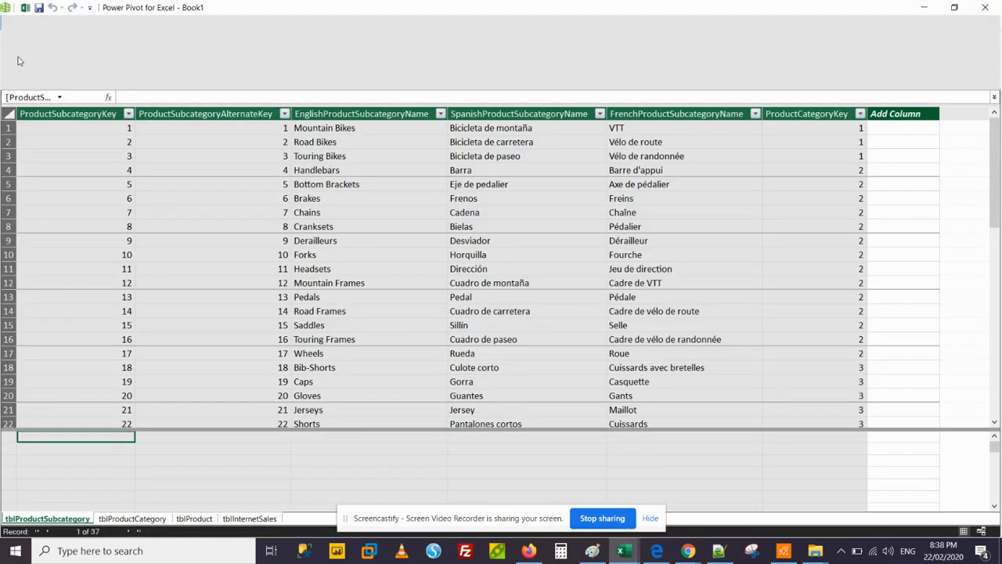
pyautogui.click(651, 518)
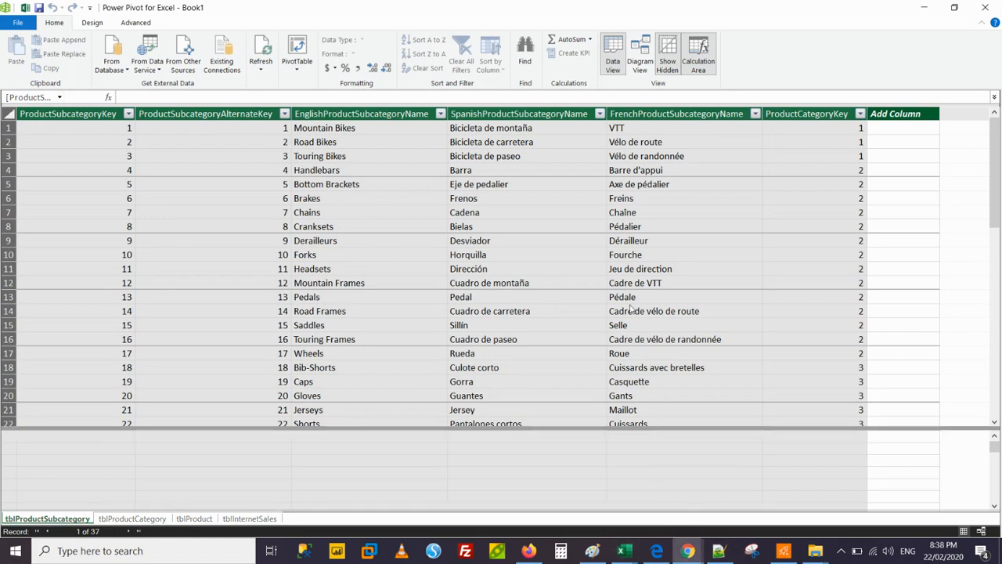
pyautogui.click(639, 57)
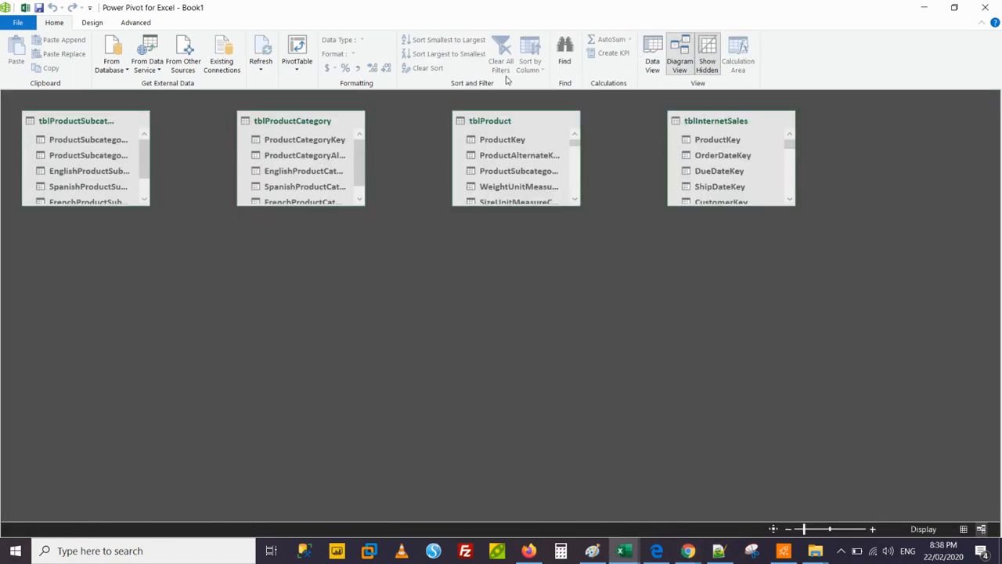
# Enlarge the four table boxes in the diagram and space them apart so their field names are readable
pyautogui.moveTo(161, 225); pyautogui.dragTo(202, 249)
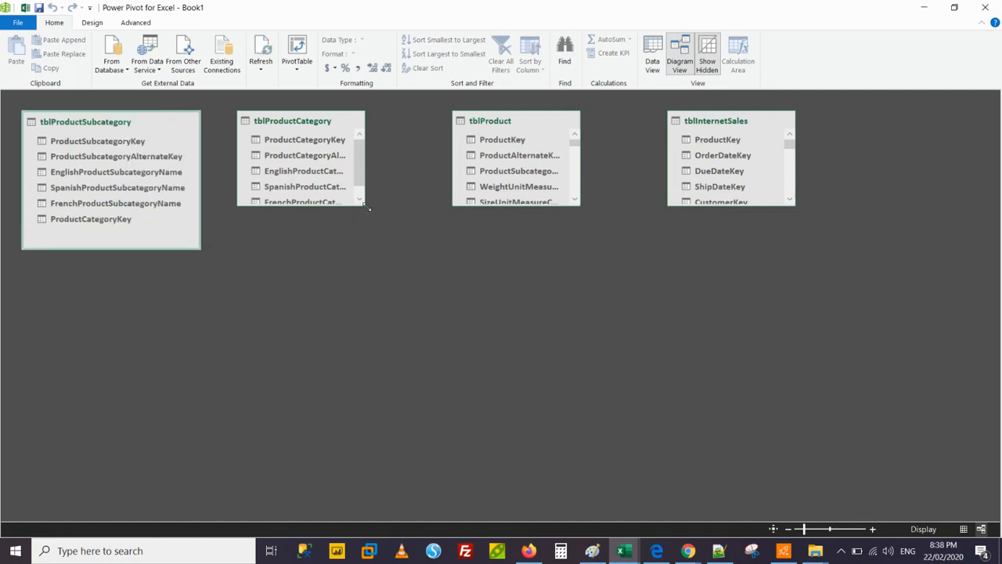
pyautogui.moveTo(364, 205); pyautogui.dragTo(414, 257)
pyautogui.moveTo(339, 120); pyautogui.dragTo(357, 120)
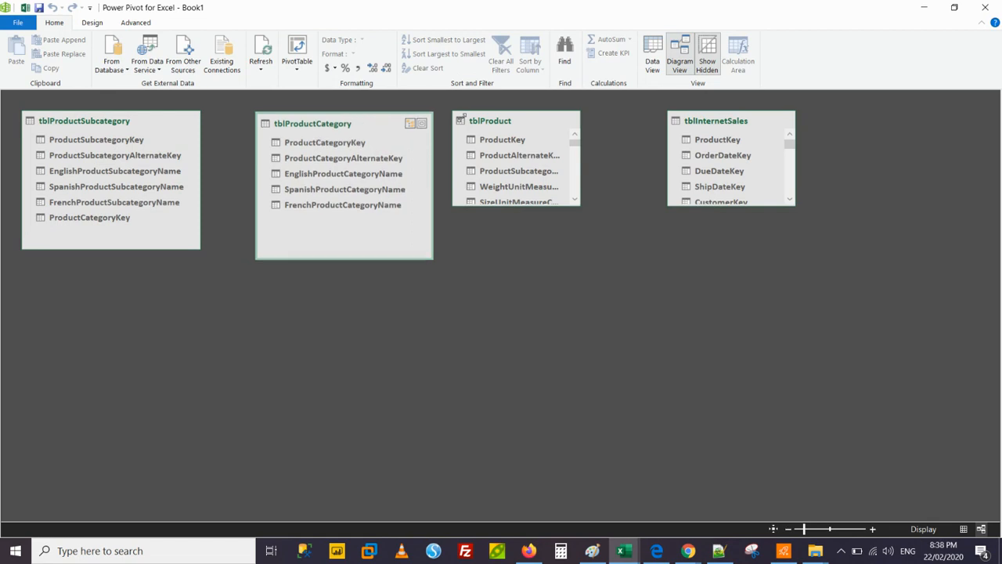
pyautogui.moveTo(495, 121); pyautogui.dragTo(535, 119)
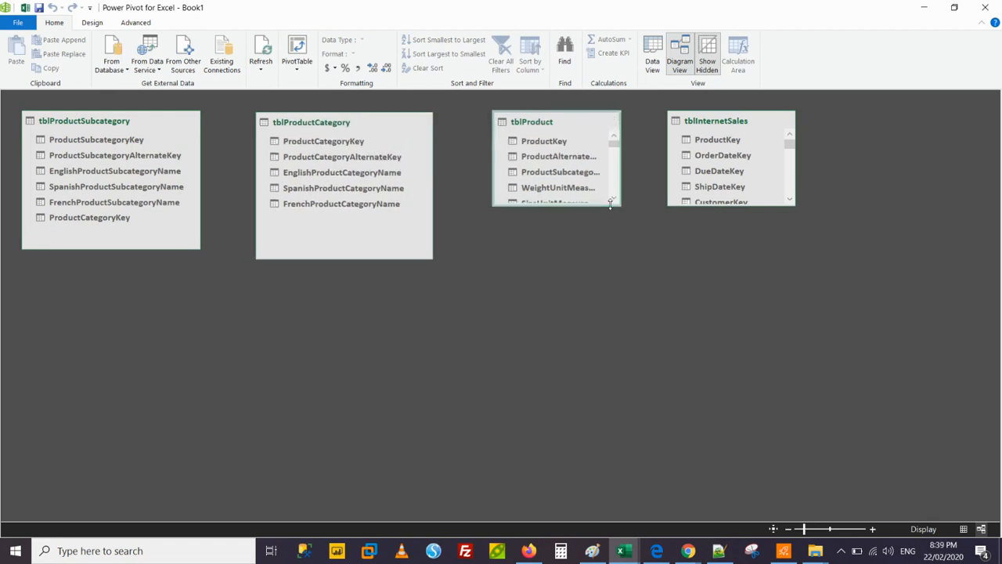
pyautogui.moveTo(619, 205); pyautogui.dragTo(670, 409)
pyautogui.moveTo(732, 121); pyautogui.dragTo(815, 121)
pyautogui.moveTo(883, 205); pyautogui.dragTo(963, 408)
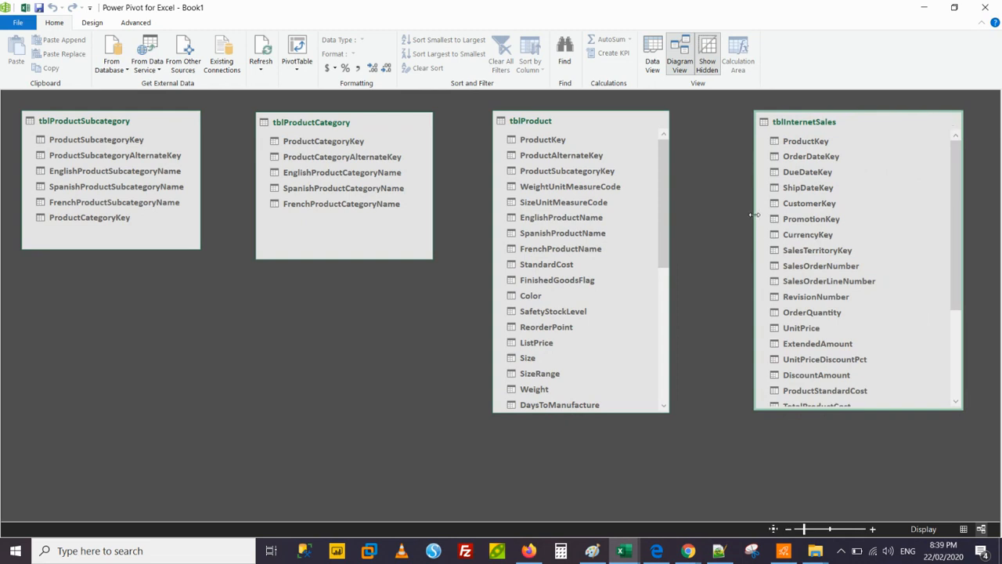
# Create a relationship from ProductKey in tblProduct to ProductKey in tblInternetSales
pyautogui.click(542, 141)
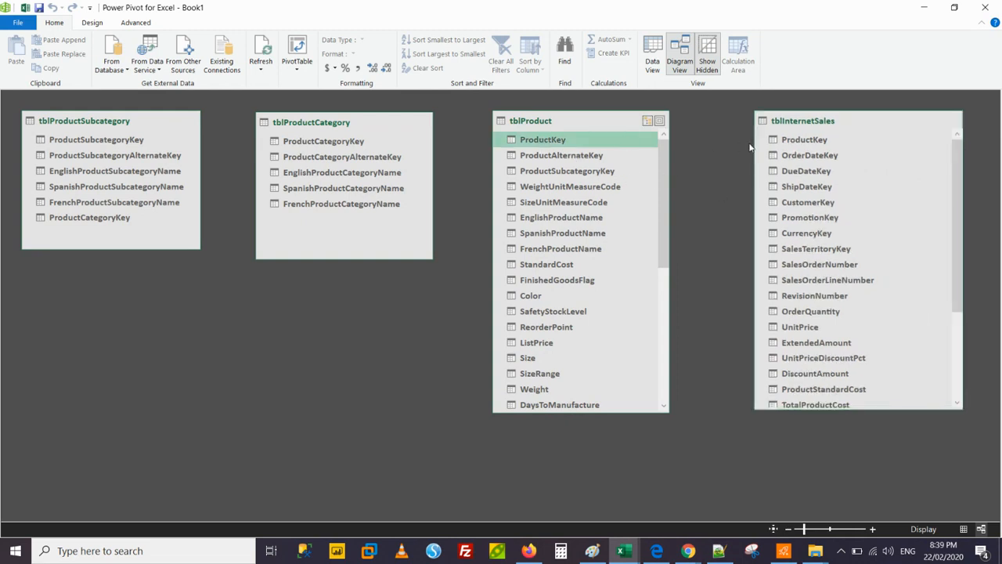
pyautogui.click(810, 140)
pyautogui.click(550, 141)
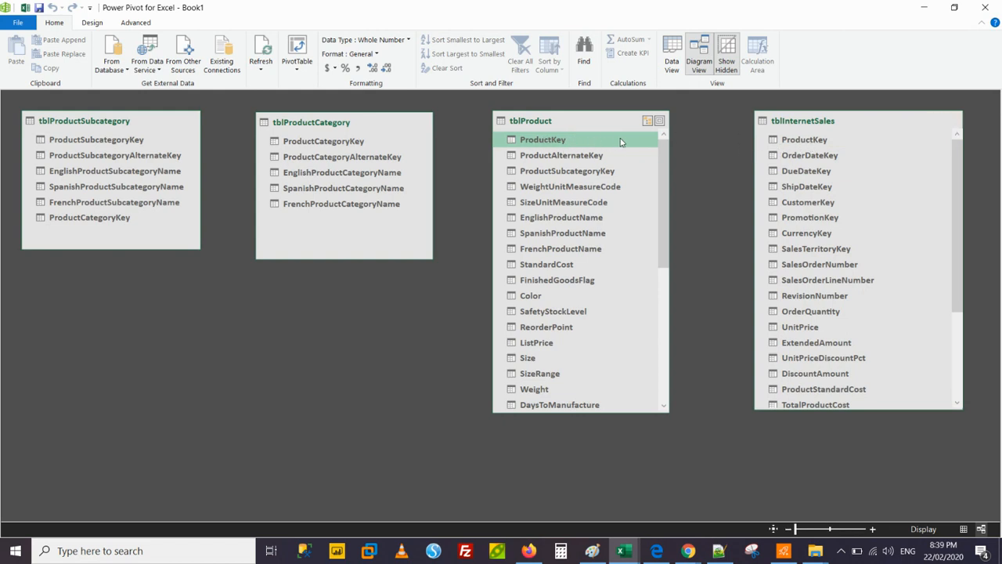
pyautogui.click(804, 141)
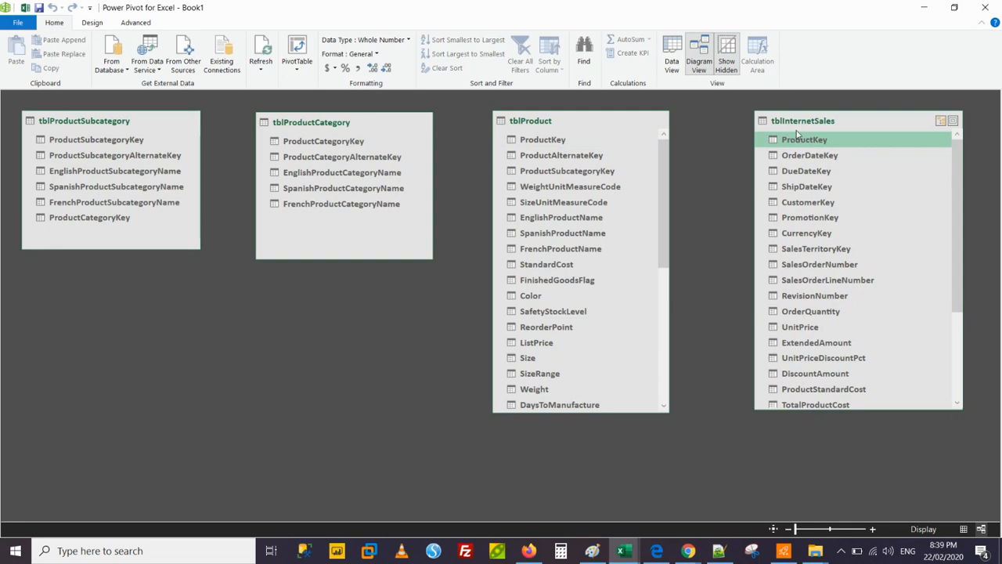
pyautogui.click(535, 144)
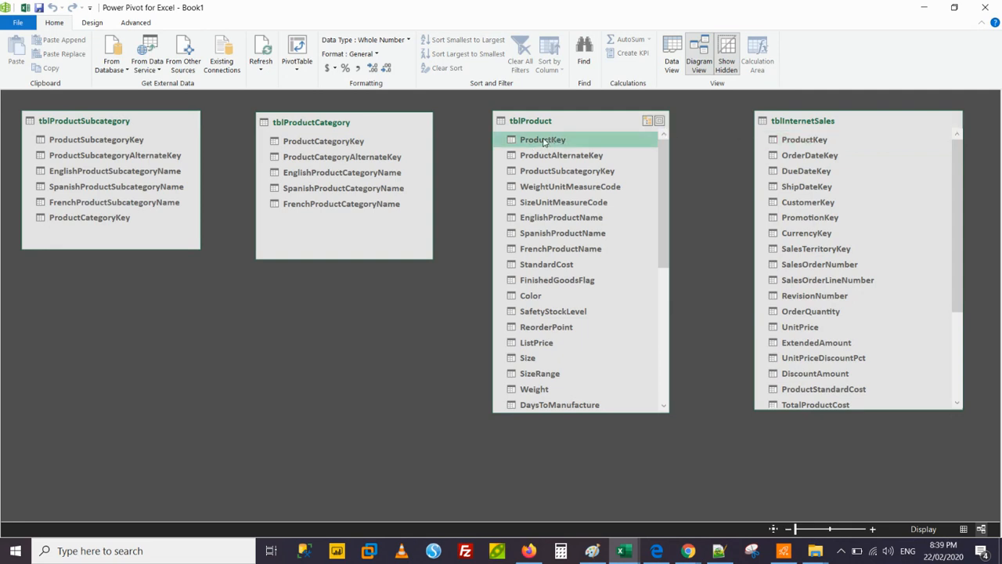
pyautogui.moveTo(543, 141); pyautogui.dragTo(798, 143)
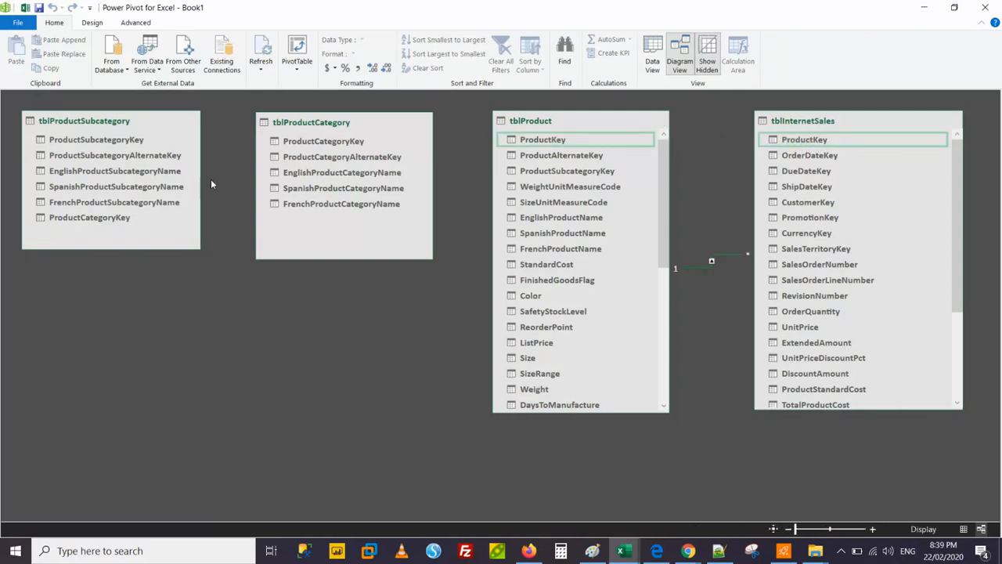
# Swap the positions of tblProductSubcategory and tblProductCategory, and relate ProductSubcategoryKey in tblProductSubcategory to ProductSubcategoryKey in tblProduct
pyautogui.click(572, 172)
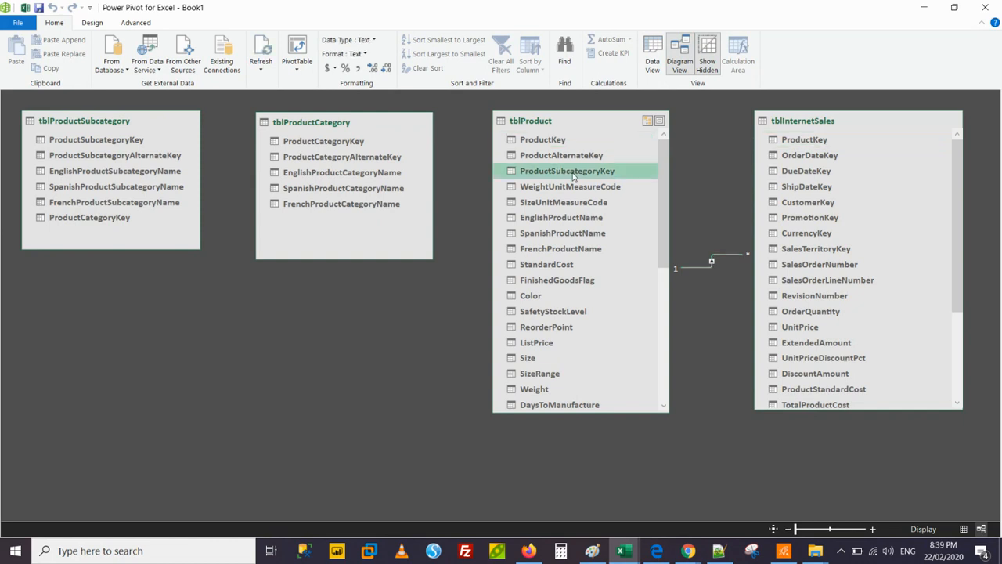
pyautogui.click(96, 141)
pyautogui.moveTo(105, 124); pyautogui.dragTo(343, 309)
pyautogui.moveTo(317, 123); pyautogui.dragTo(88, 122)
pyautogui.moveTo(349, 303); pyautogui.dragTo(539, 172)
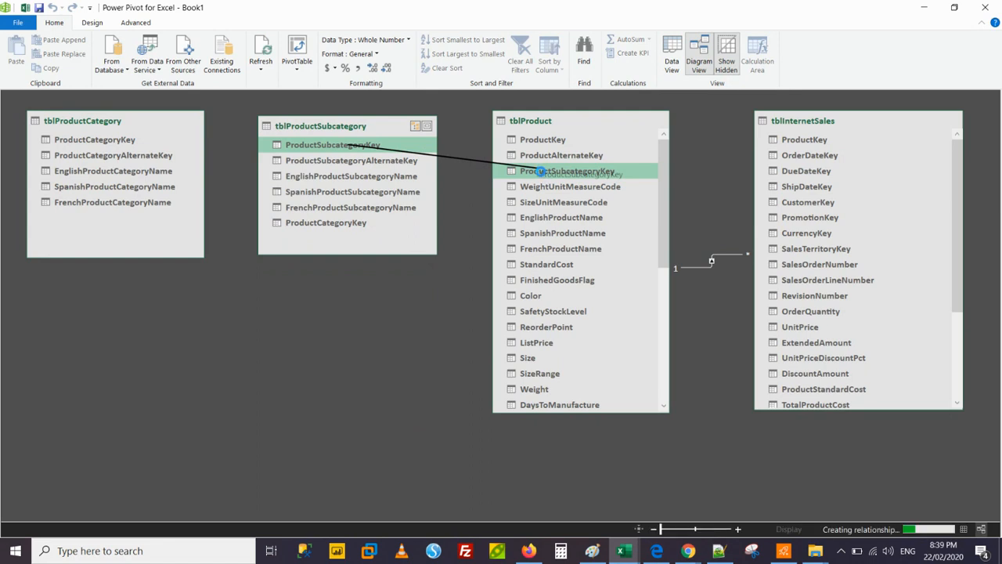
# Relate ProductCategoryKey in tblProductCategory to ProductCategoryKey in tblProductSubcategory, and shift the tblProductCategory box slightly away from tblProductSubcategory
pyautogui.click(82, 140)
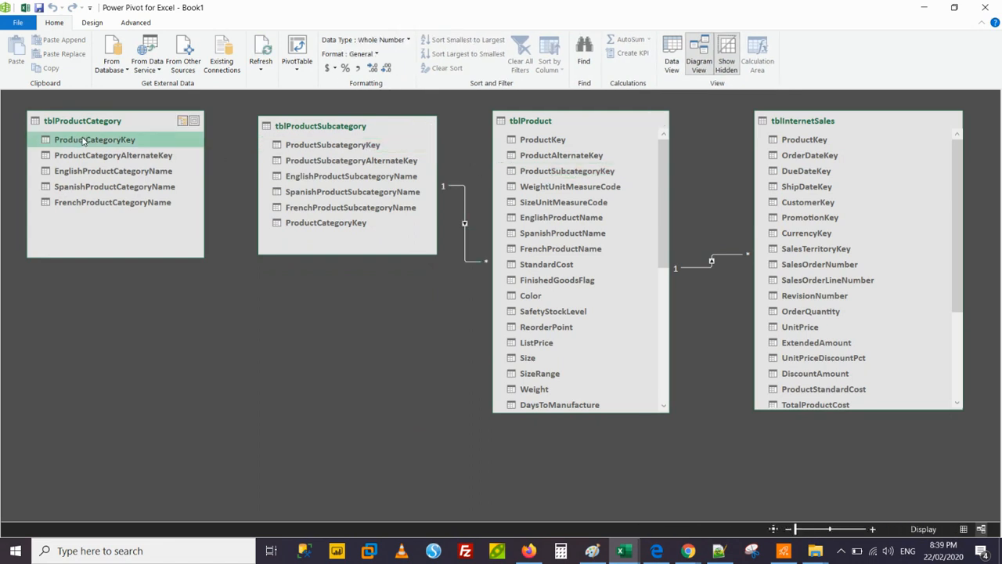
pyautogui.click(298, 224)
pyautogui.moveTo(91, 140); pyautogui.dragTo(288, 224)
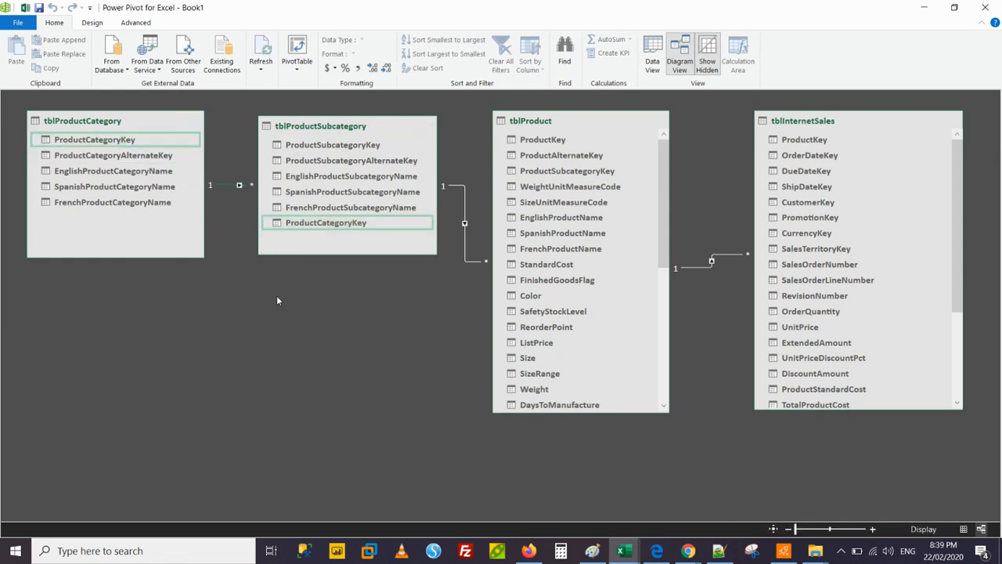
pyautogui.moveTo(122, 123); pyautogui.dragTo(115, 124)
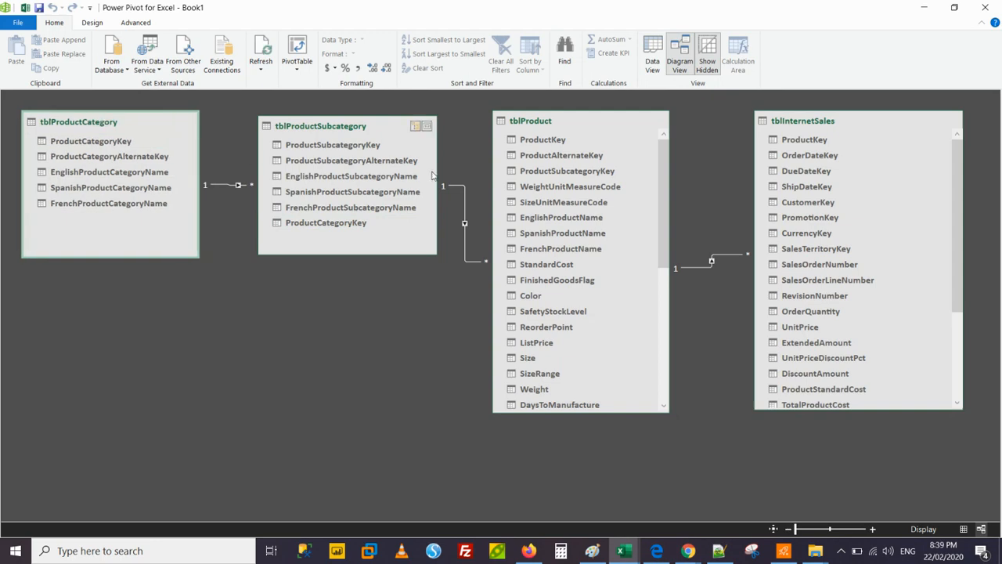
# Close the Power Pivot window and check the Accessories, Bikes and Clothing rows of the PivotTable
pyautogui.click(992, 7)
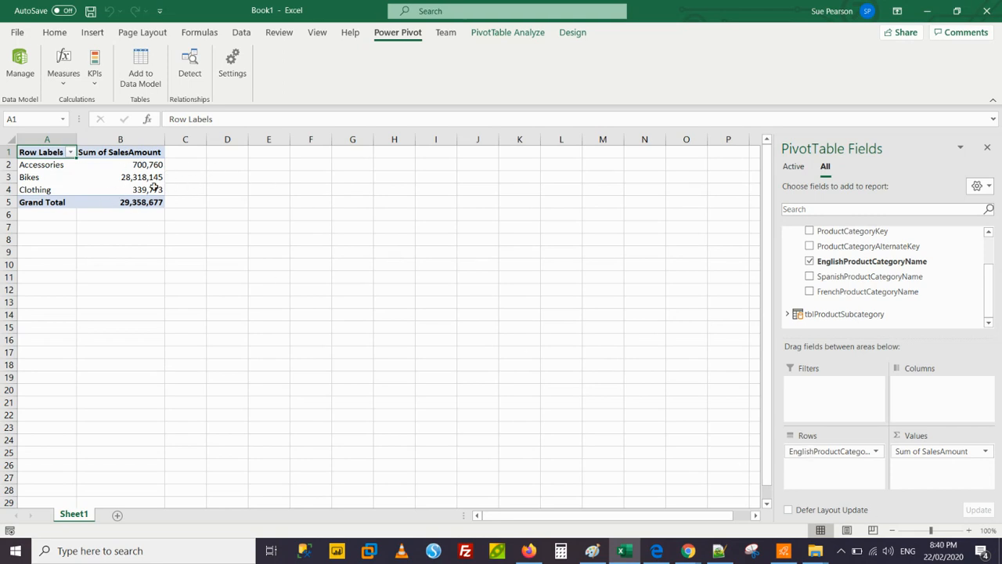
pyautogui.click(38, 167)
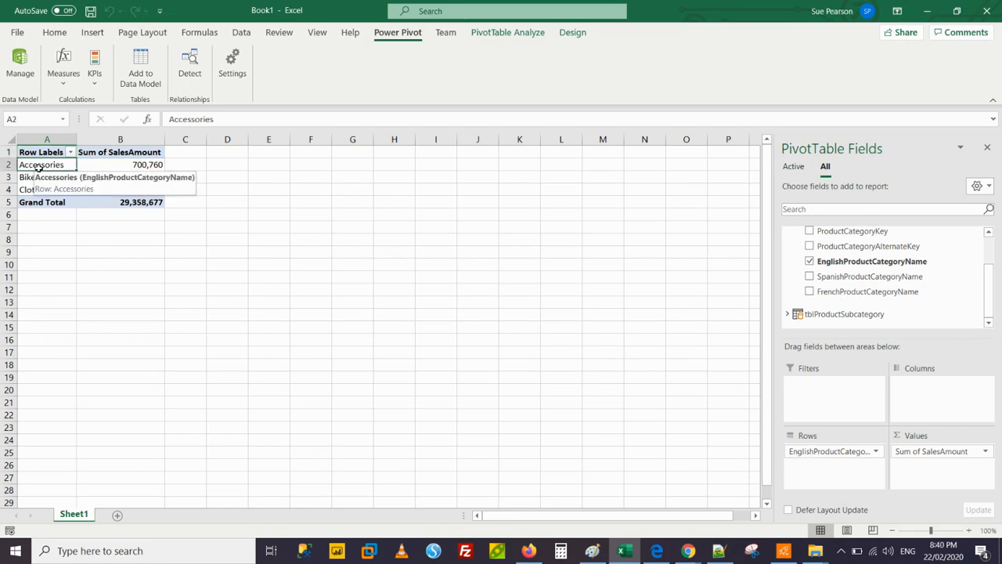
pyautogui.click(31, 181)
pyautogui.click(33, 190)
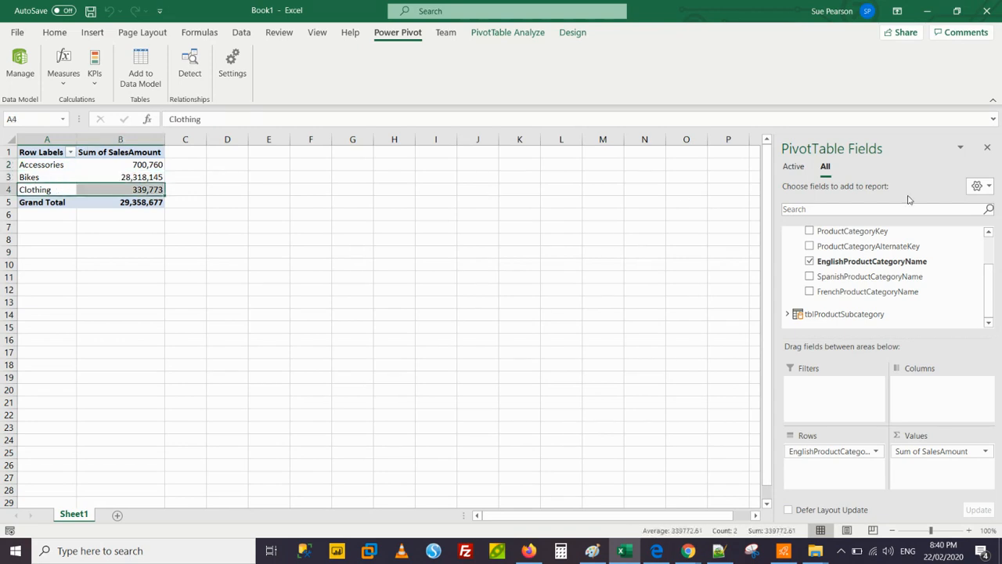
# Add EnglishProductSubcategoryName from tblProductSubcategory to the PivotTable's rows beneath the category name
pyautogui.scroll(2, 990, 256)
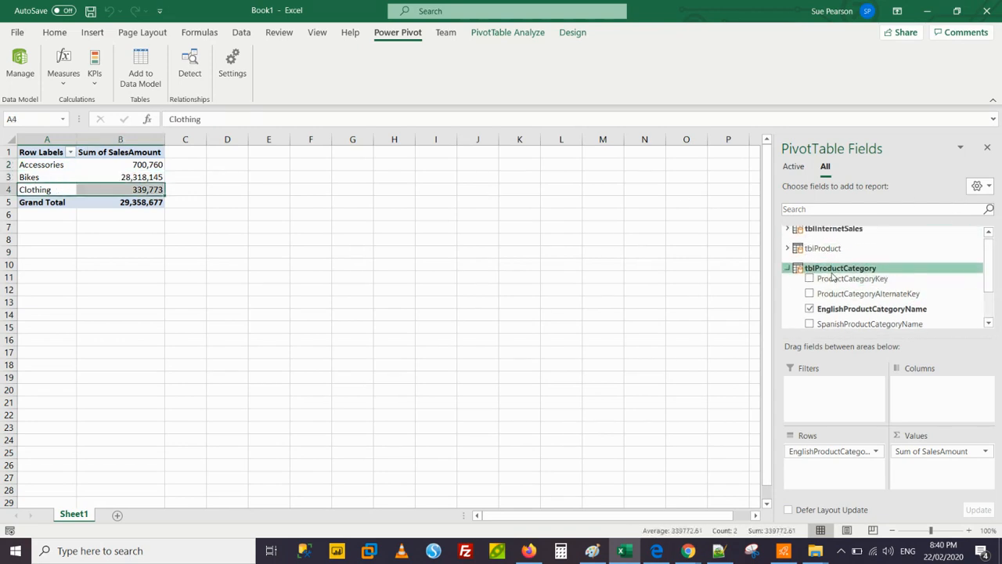
pyautogui.click(788, 269)
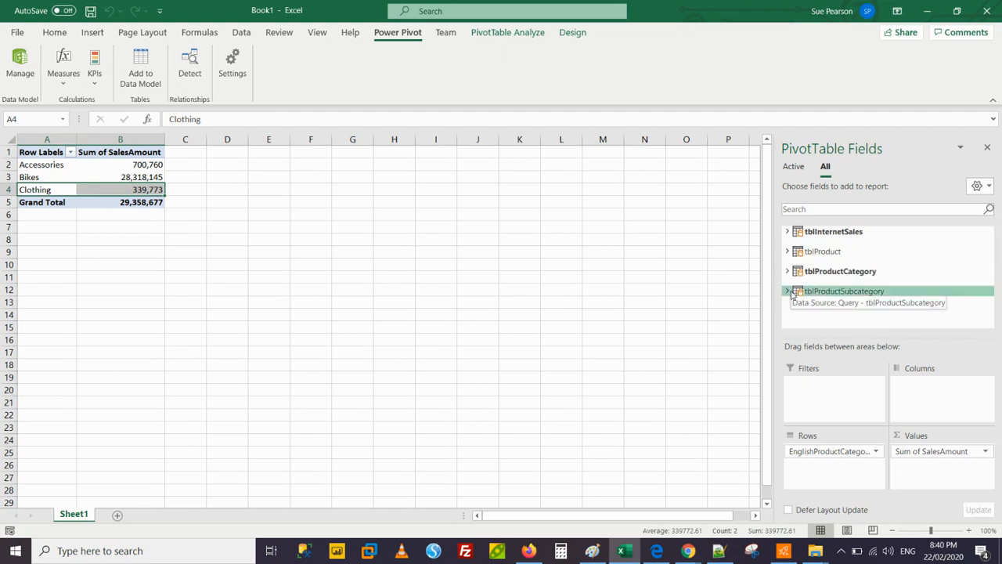
pyautogui.click(789, 291)
pyautogui.moveTo(836, 275); pyautogui.dragTo(841, 468)
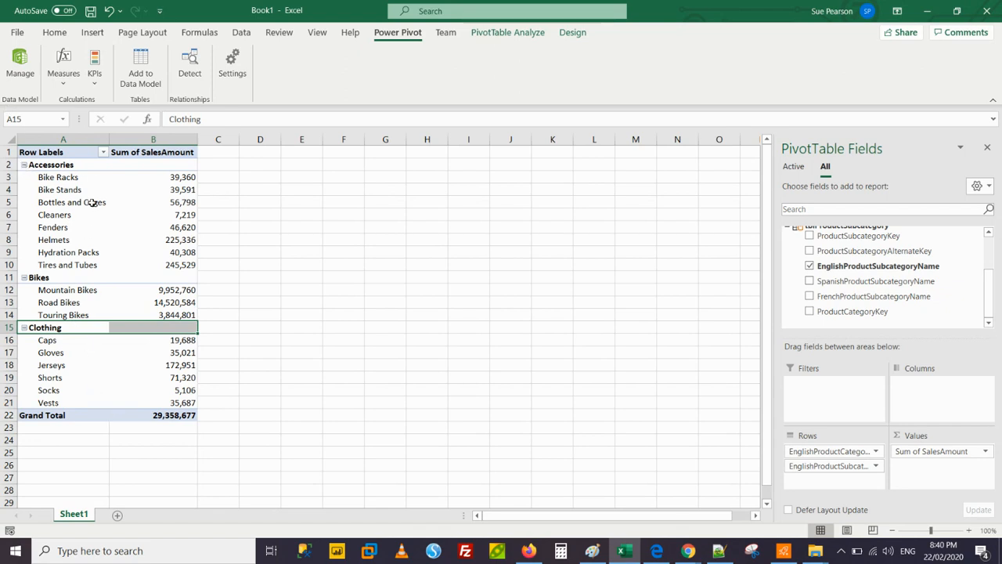
# Collapse the entire EnglishProductCategoryName field so the PivotTable shows only the category level
pyautogui.rightClick(25, 166)
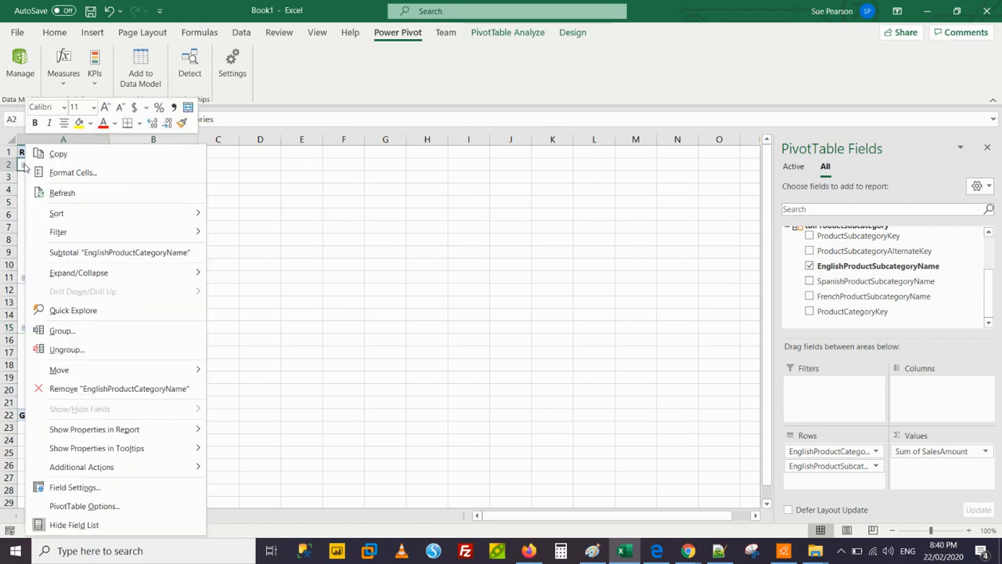
pyautogui.press('Escape')
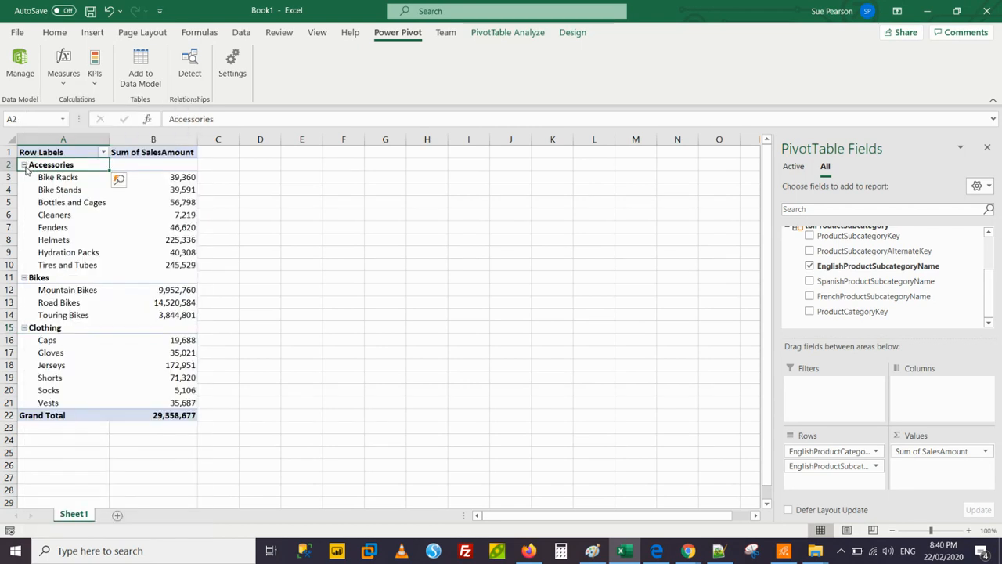
pyautogui.rightClick(26, 168)
pyautogui.moveTo(142, 273)
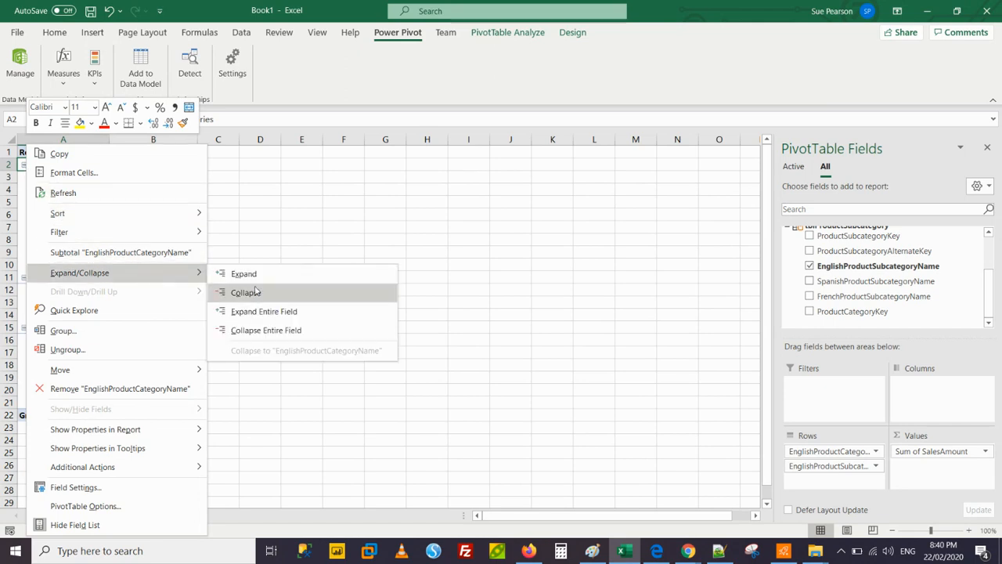
pyautogui.click(261, 331)
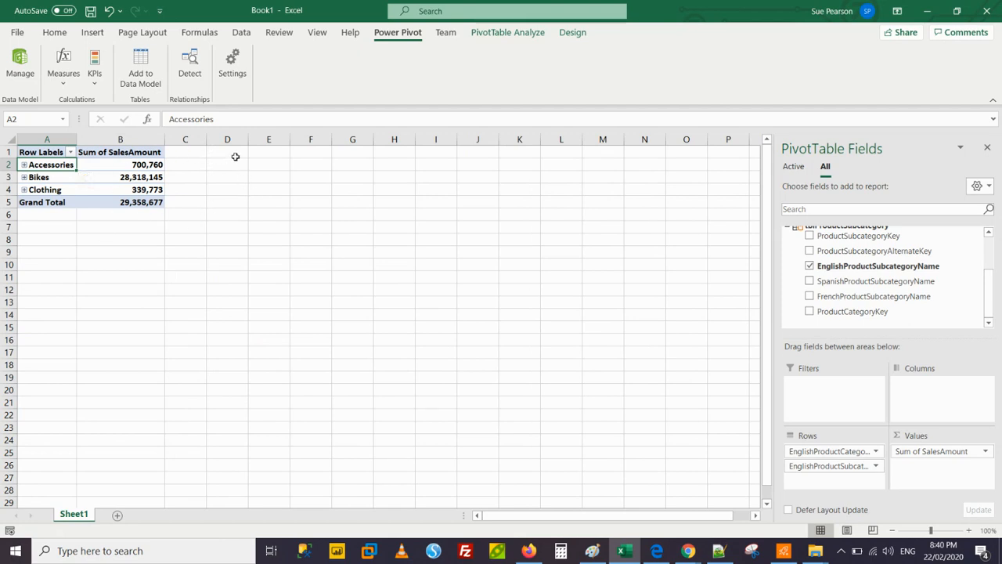
# Select empty cell D1, return to the PivotTable's Sum of SalesAmount header, and collapse tblProductSubcategory in the list of available fields
pyautogui.click(235, 155)
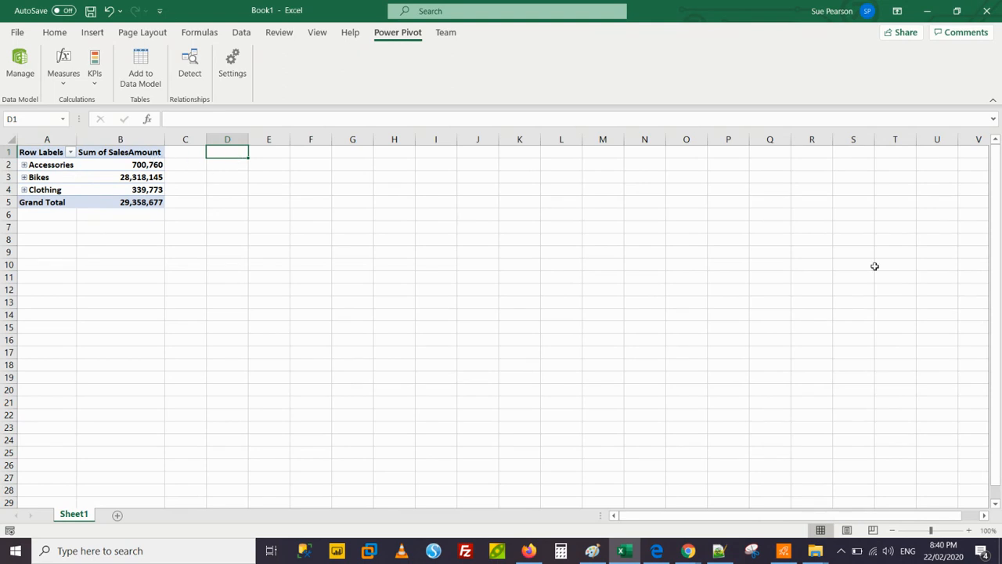
pyautogui.click(119, 150)
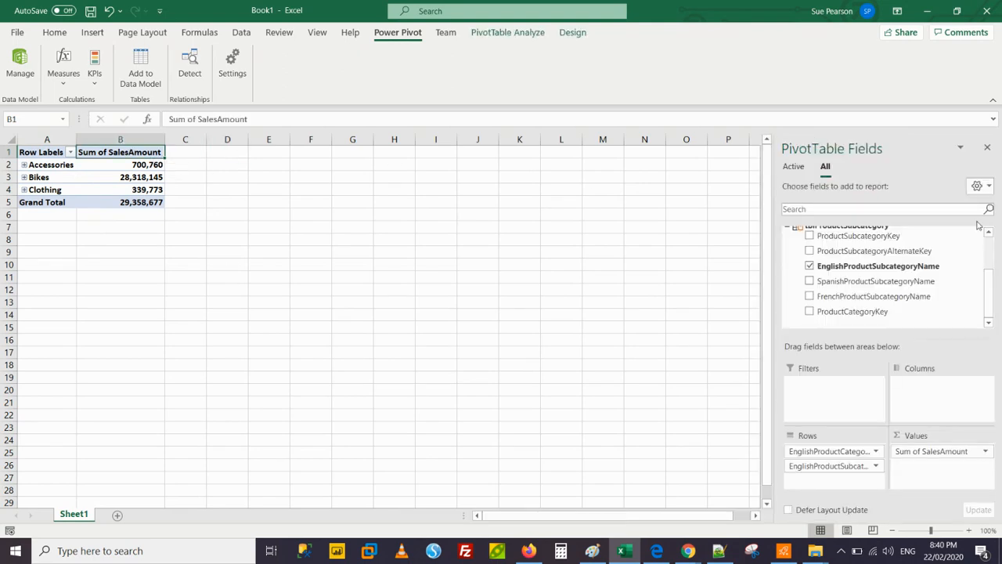
pyautogui.scroll(3, 991, 285)
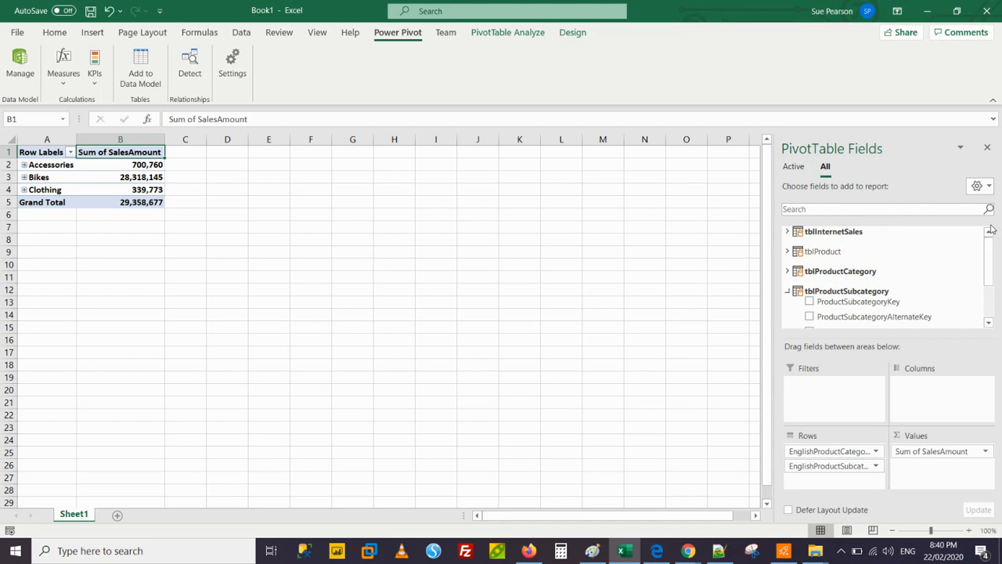
pyautogui.click(789, 291)
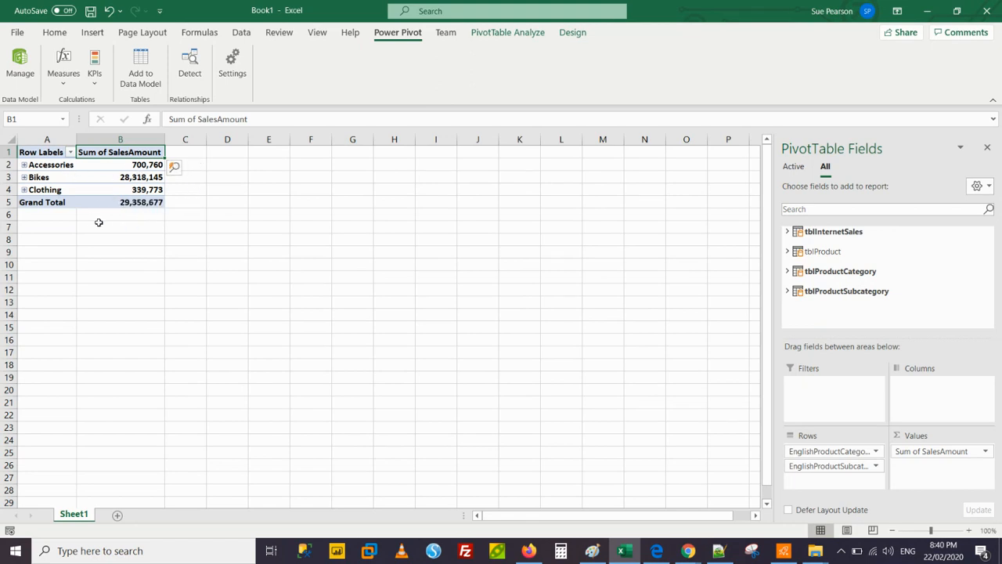
# Check the Accessories row's label and sales amount, and minimize the workbook window
pyautogui.click(40, 166)
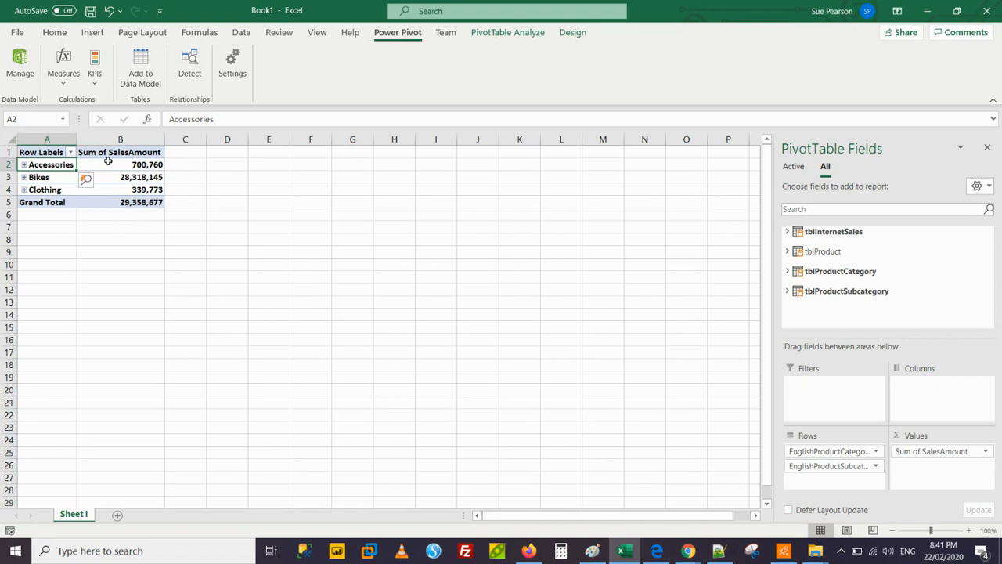
pyautogui.click(153, 159)
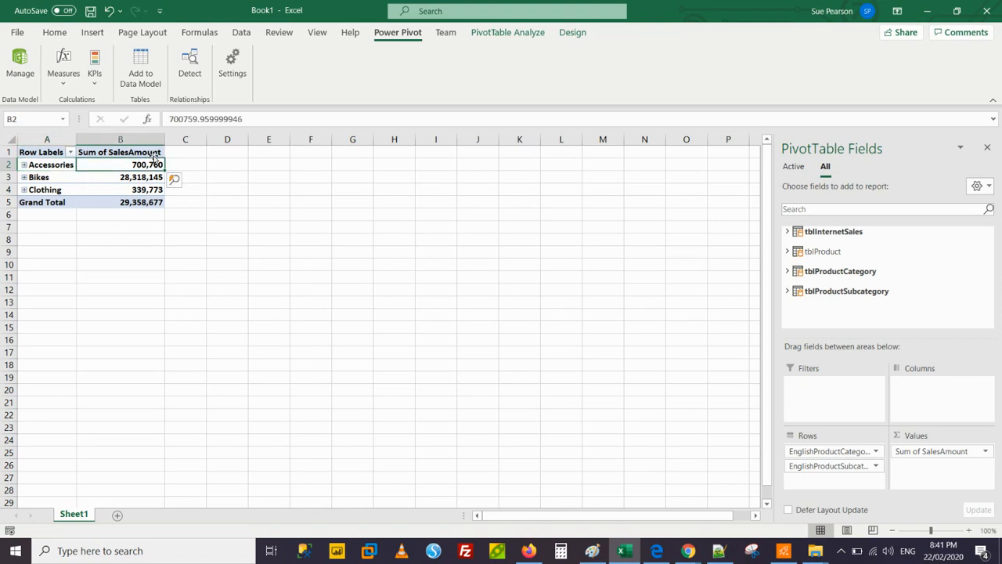
pyautogui.click(930, 8)
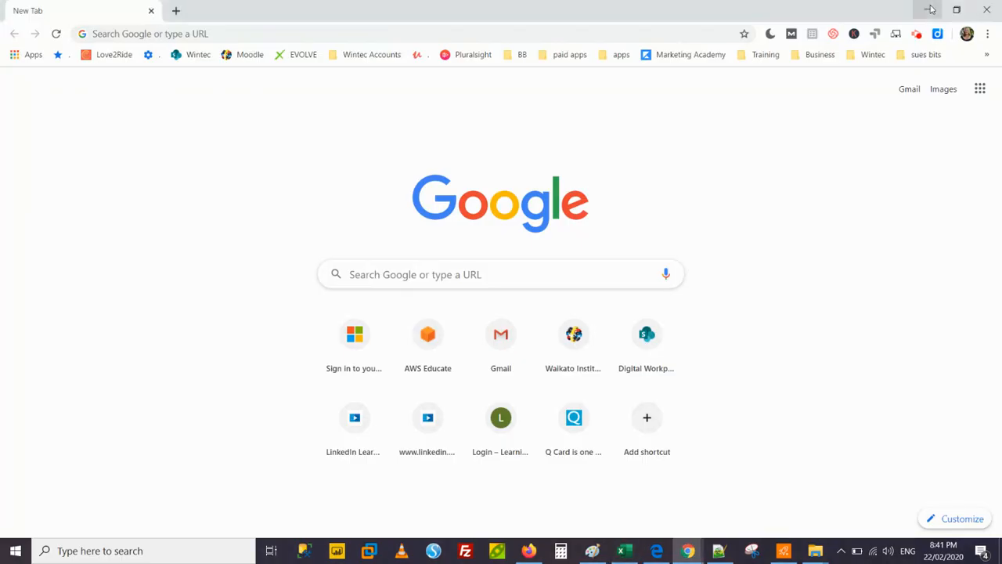